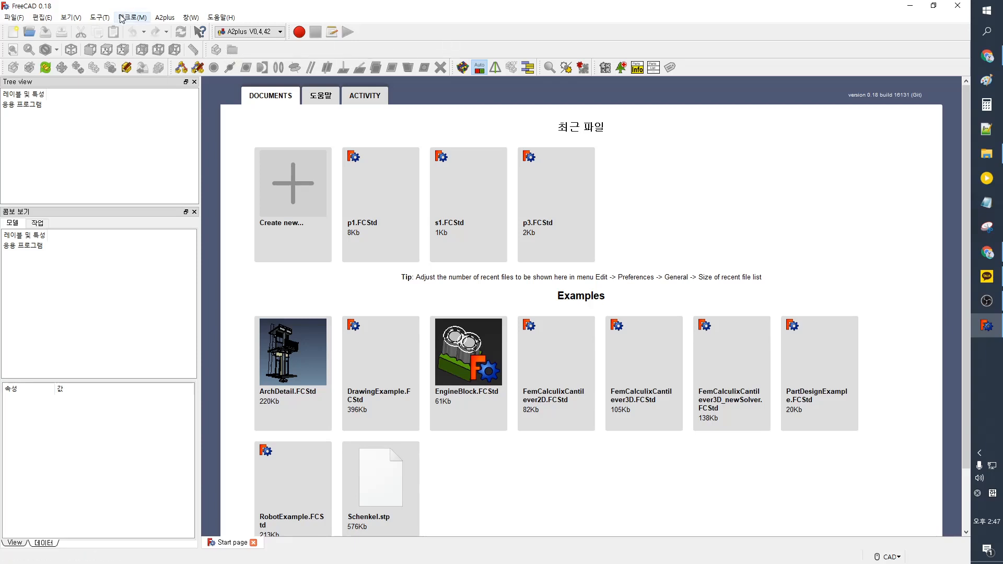
- Look up the A2plus workbench in the addon manager's workbench list and close the manager
click(104, 23)
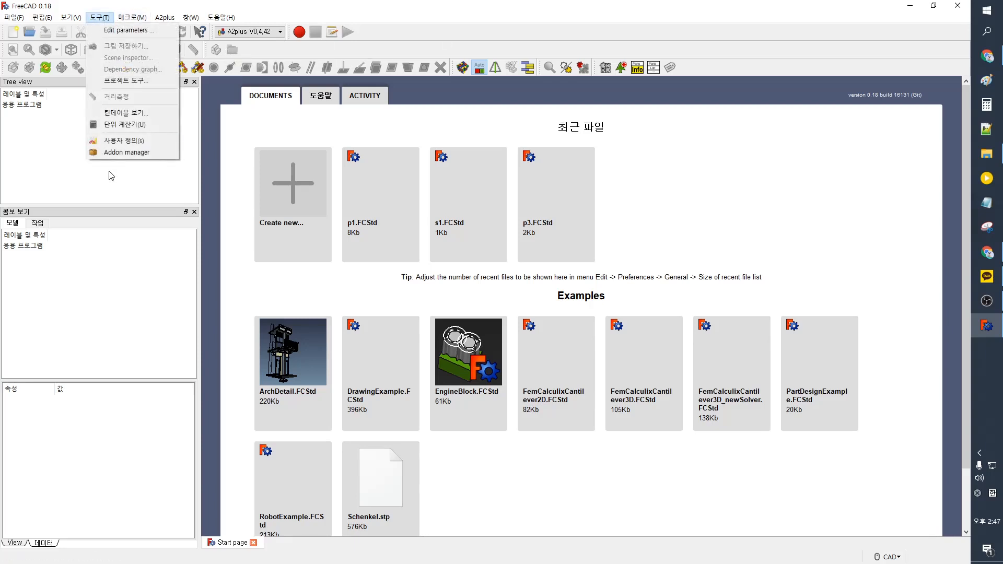
click(125, 152)
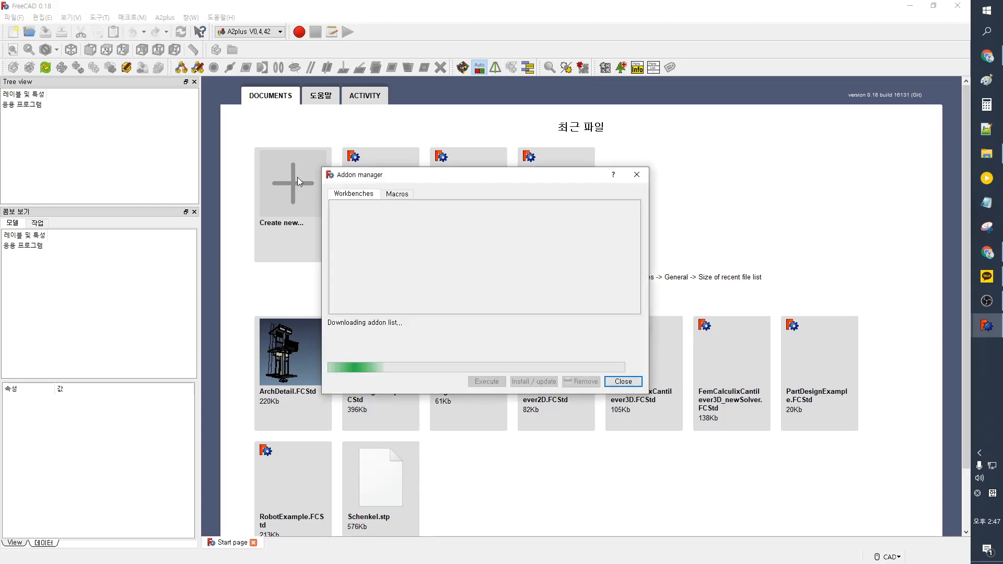
scroll(402, 251, down, 20)
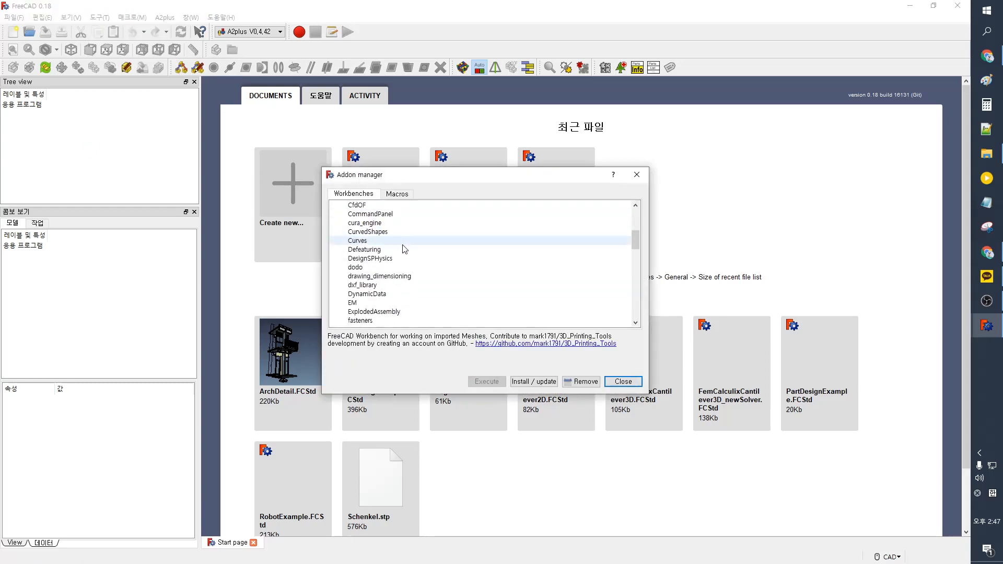
scroll(409, 278, up, 10)
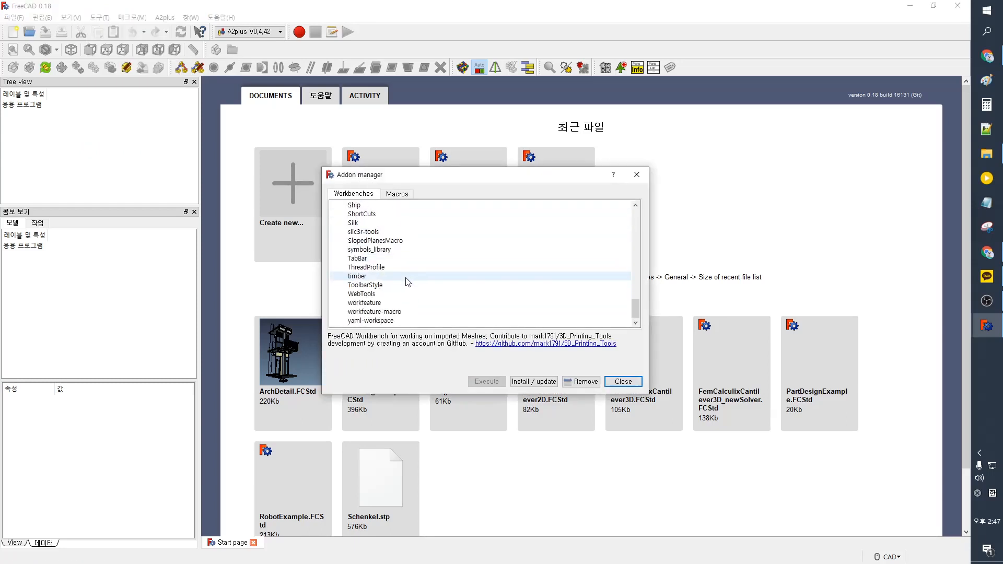
scroll(409, 272, up, 12)
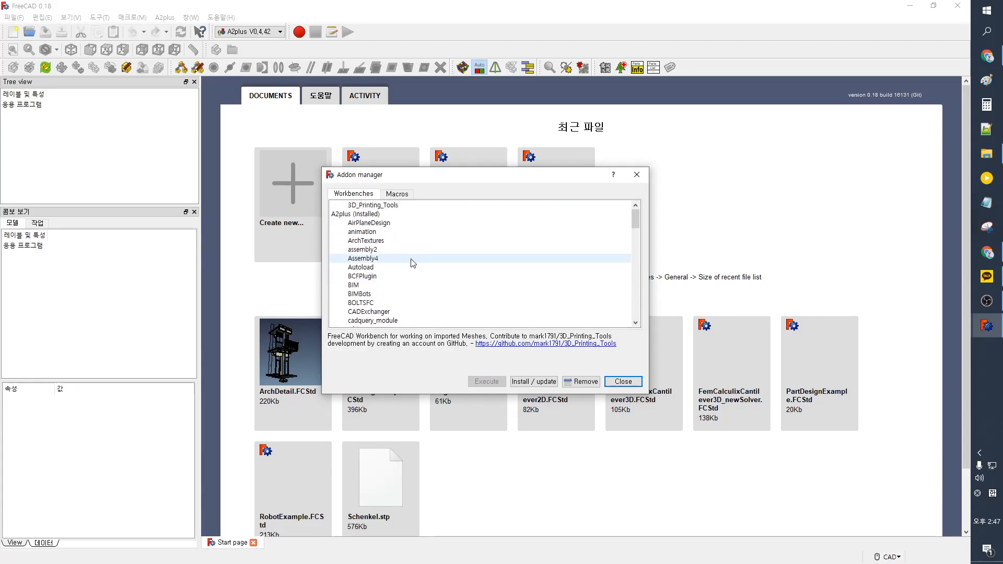
click(370, 215)
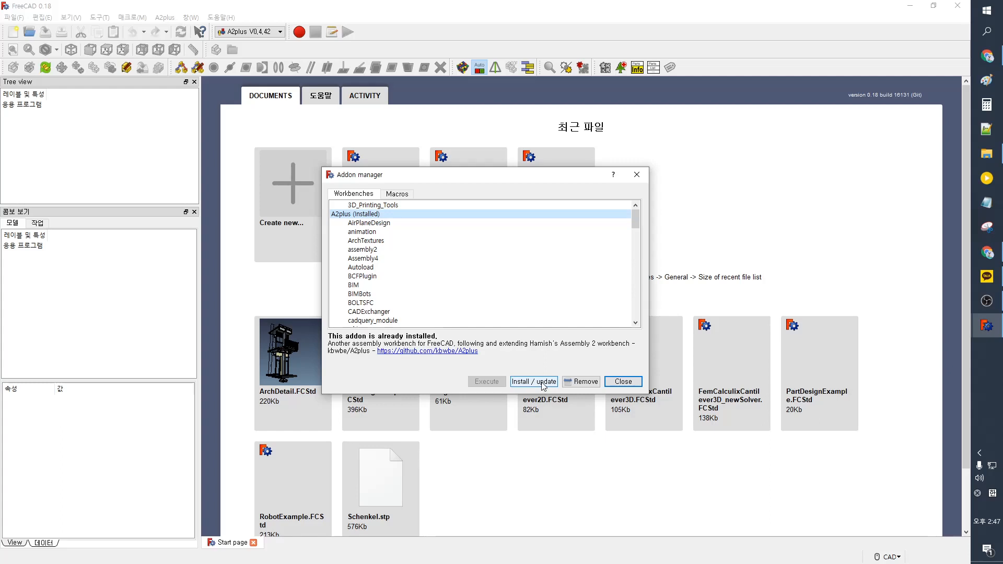
key(Escape)
- Switch to the A2plus workbench
click(235, 31)
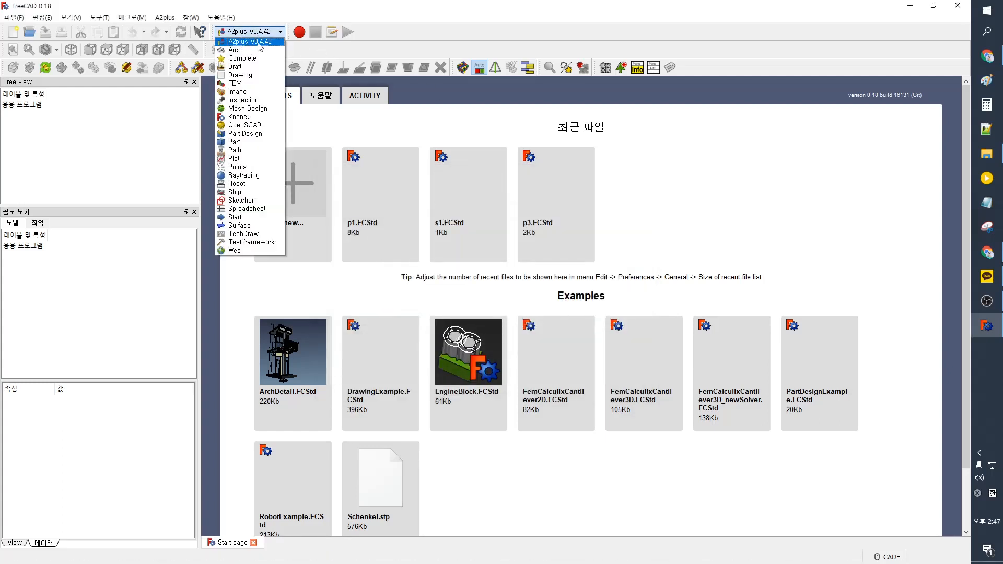
click(259, 44)
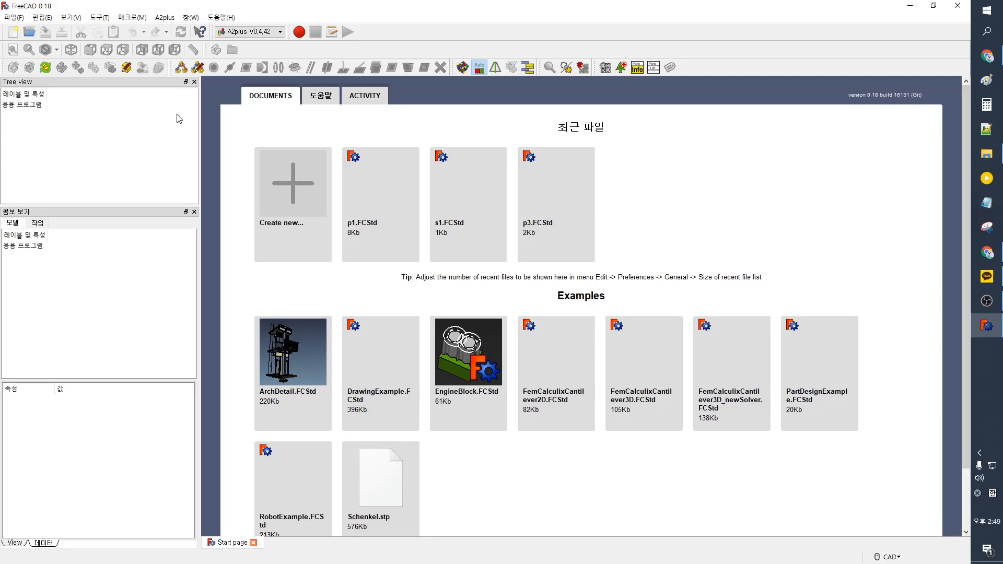
click(80, 132)
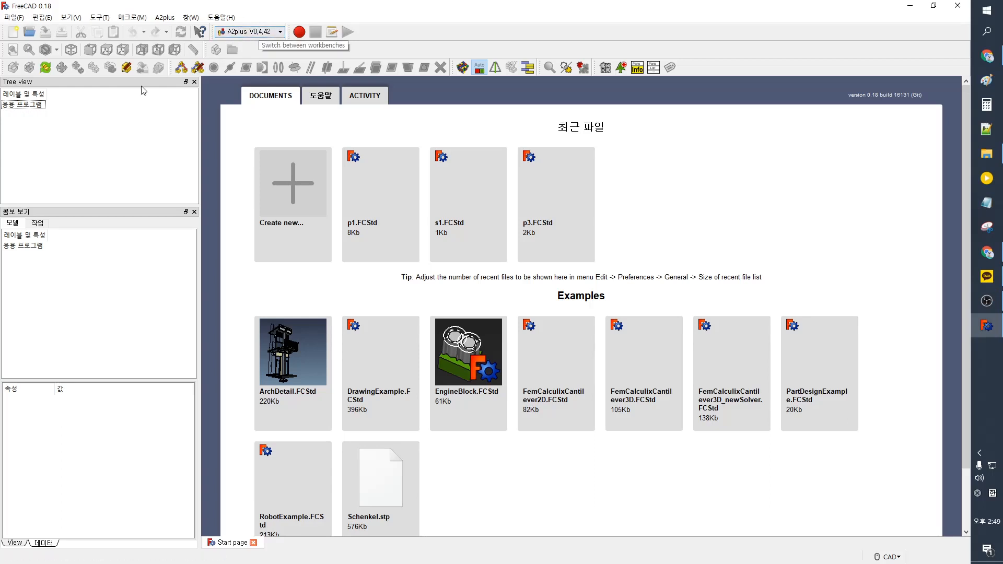
- Create a new document and save the empty assembly as s1 in the ass folder
click(23, 33)
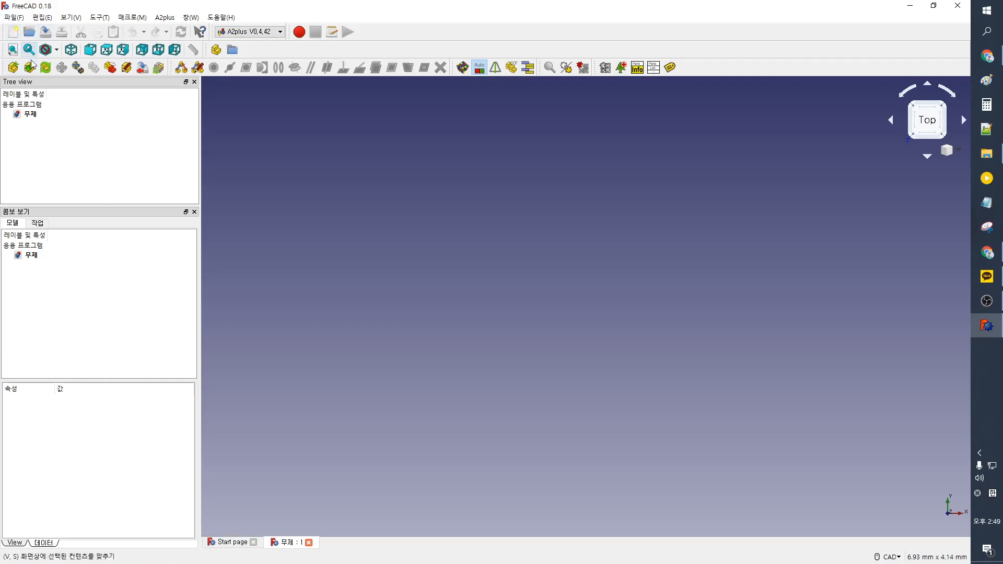
click(13, 67)
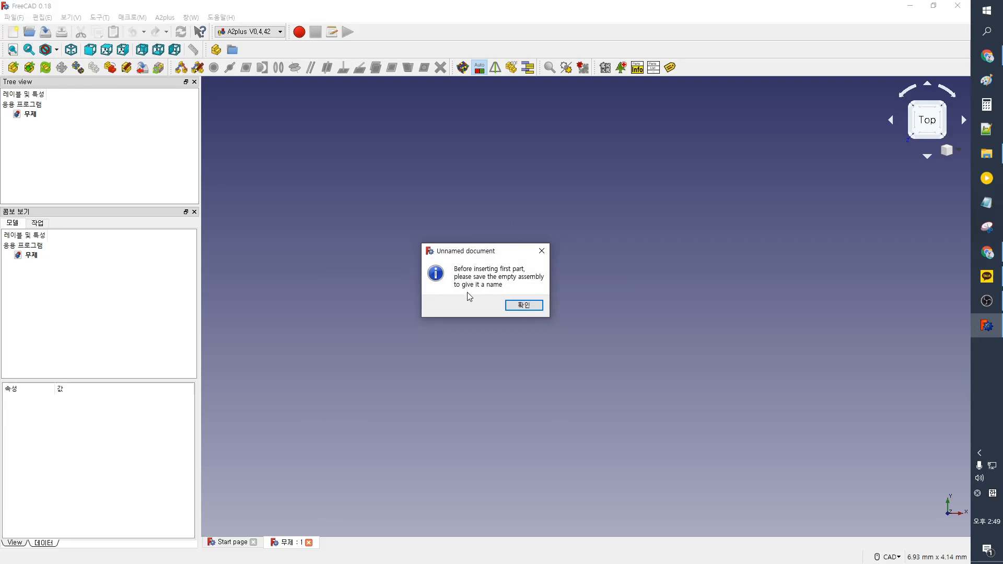
click(523, 305)
text(s1)
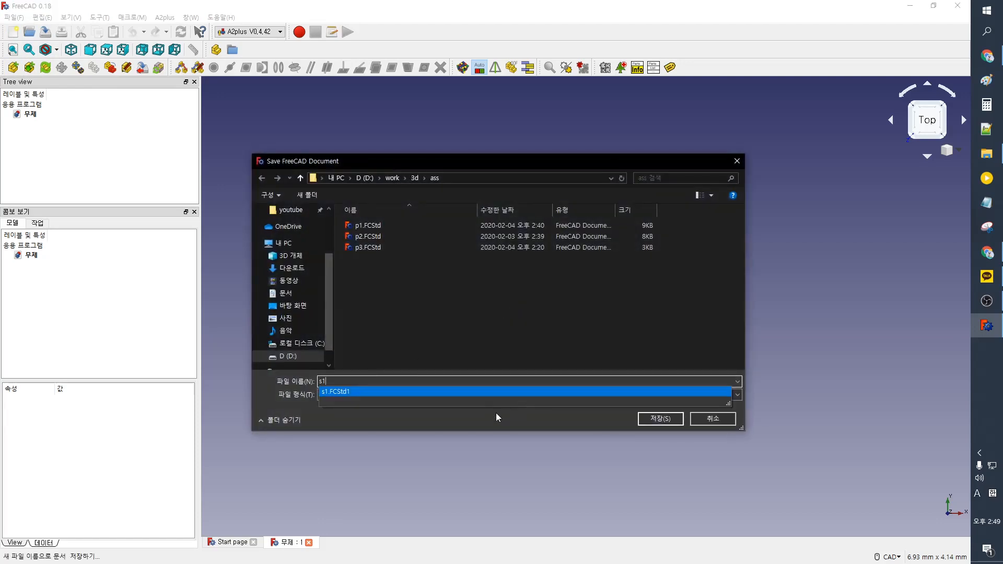
click(661, 421)
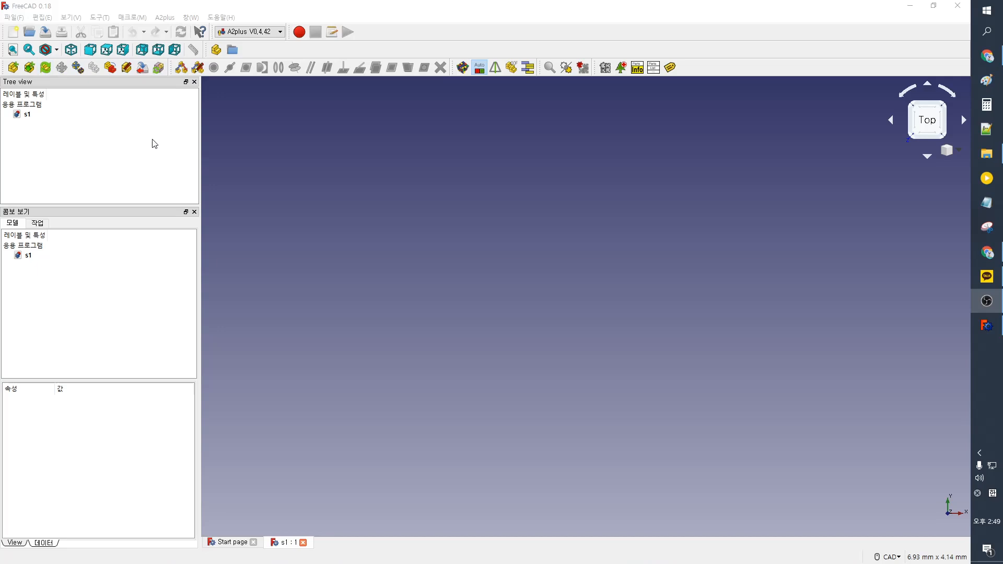
- Insert the part p1.FCStd into the assembly as the first component and view it axonometrically
click(17, 72)
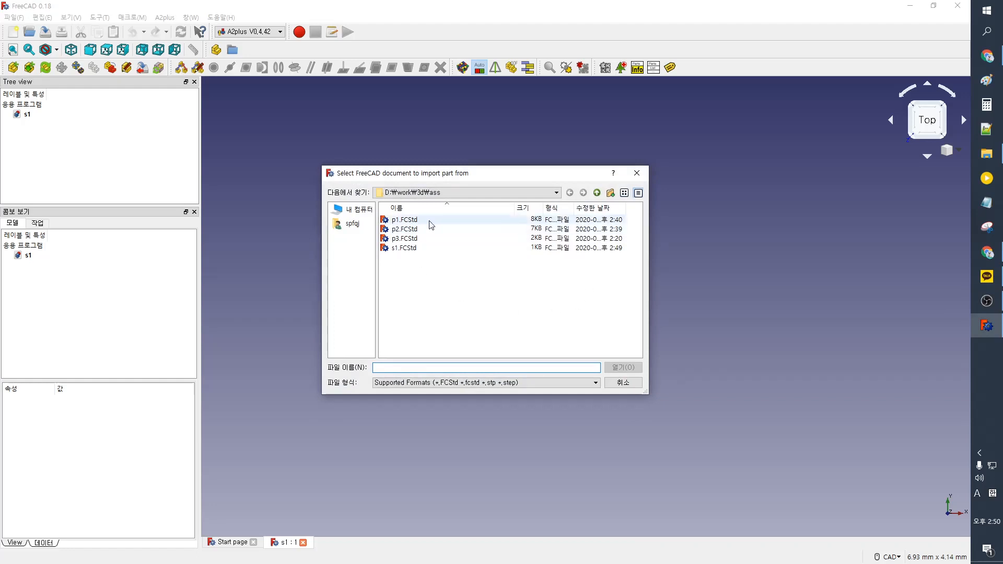
double_click(413, 220)
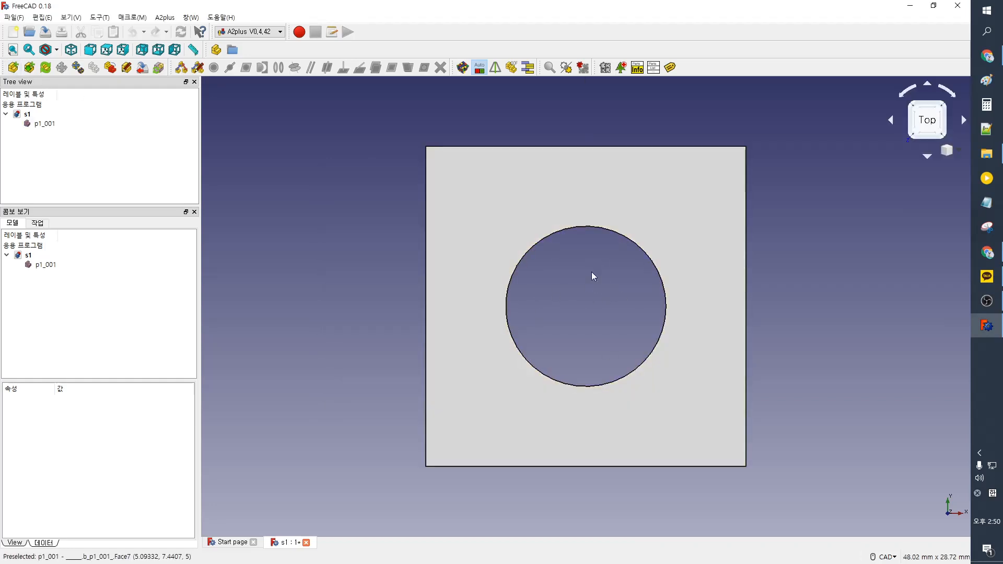
key(0)
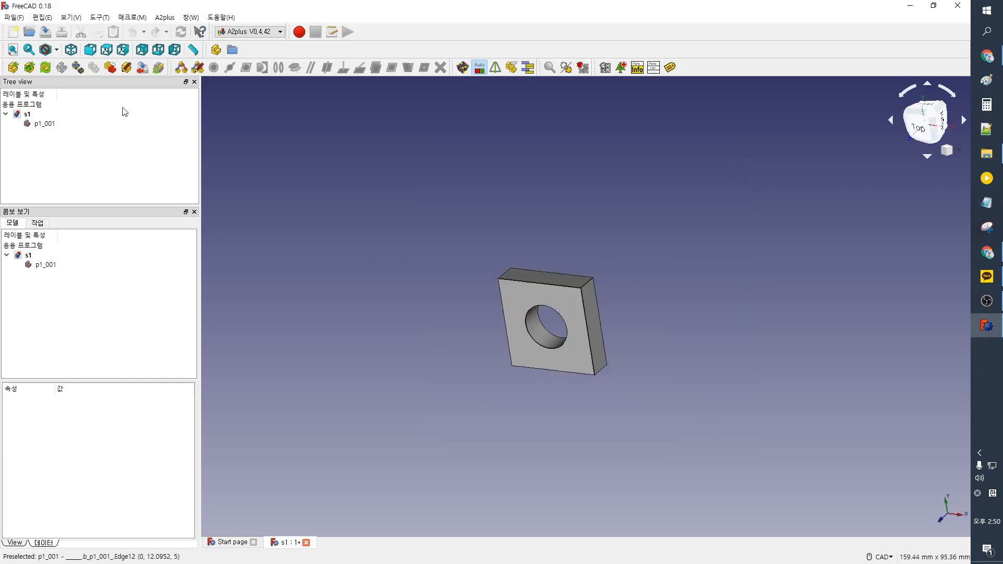
- Insert the part p2.FCStd into the assembly and place the cylinder in front of the square plate
click(13, 67)
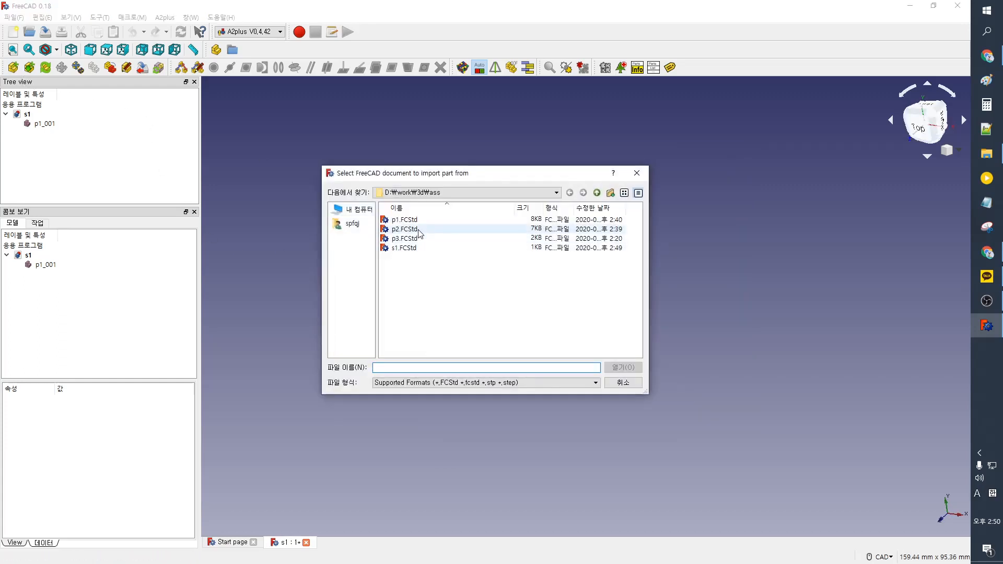
click(411, 228)
click(607, 370)
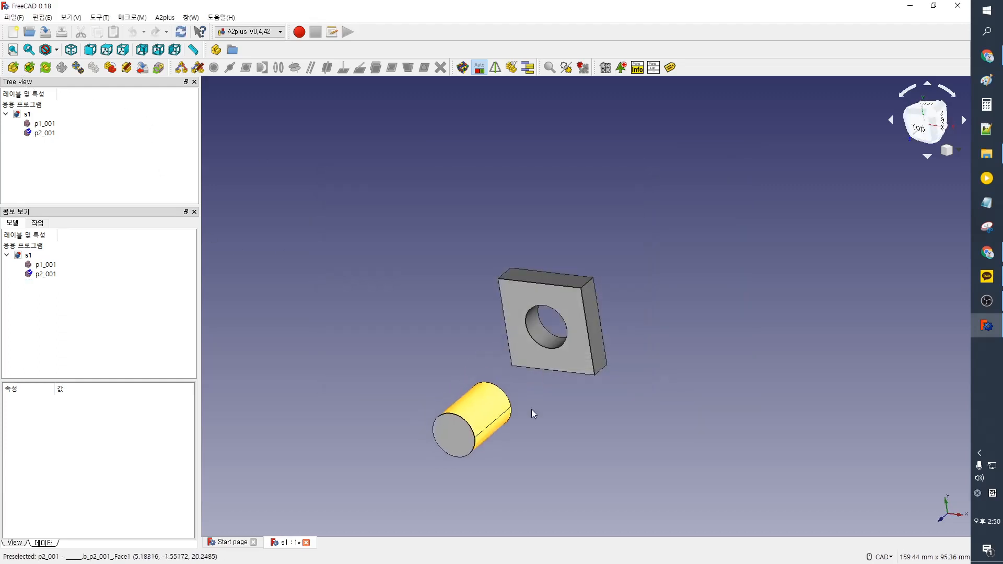
click(513, 387)
- Add a circular edge constraint between the cylinder's plate-side end edge and the far edge of the plate's hole
middle_drag(505, 384, 448, 377)
scroll(521, 353, up, 2)
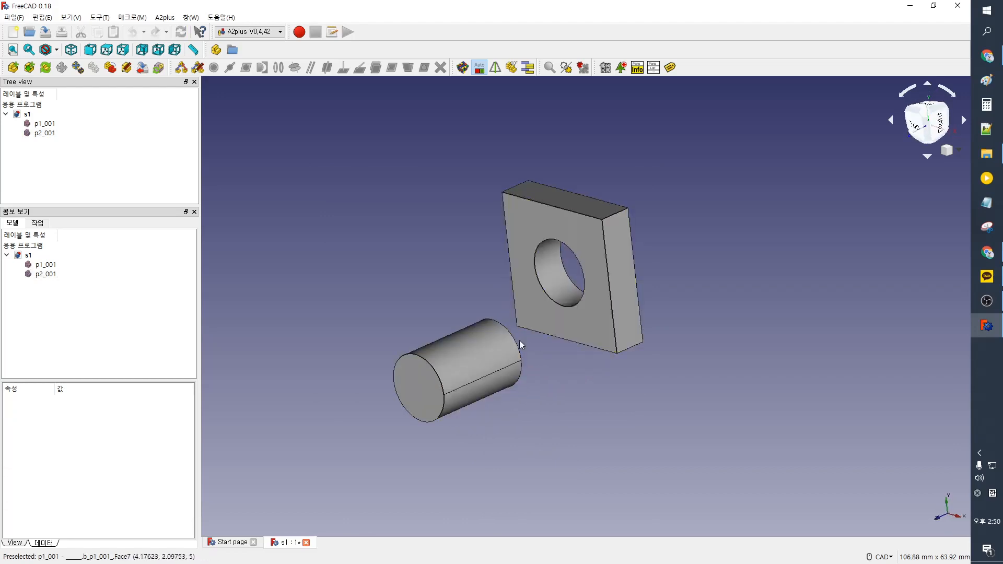
click(519, 350)
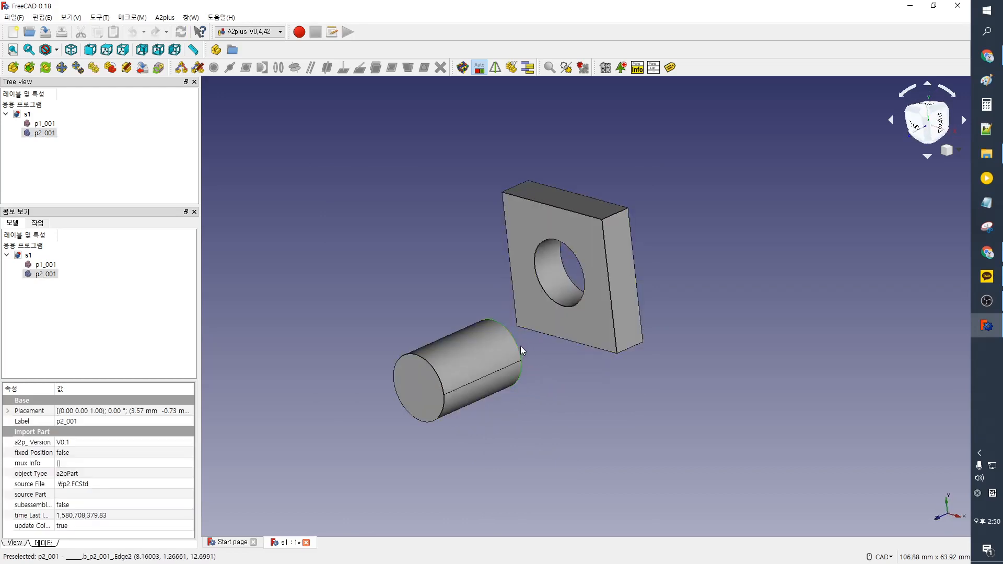
ctrl+click(567, 274)
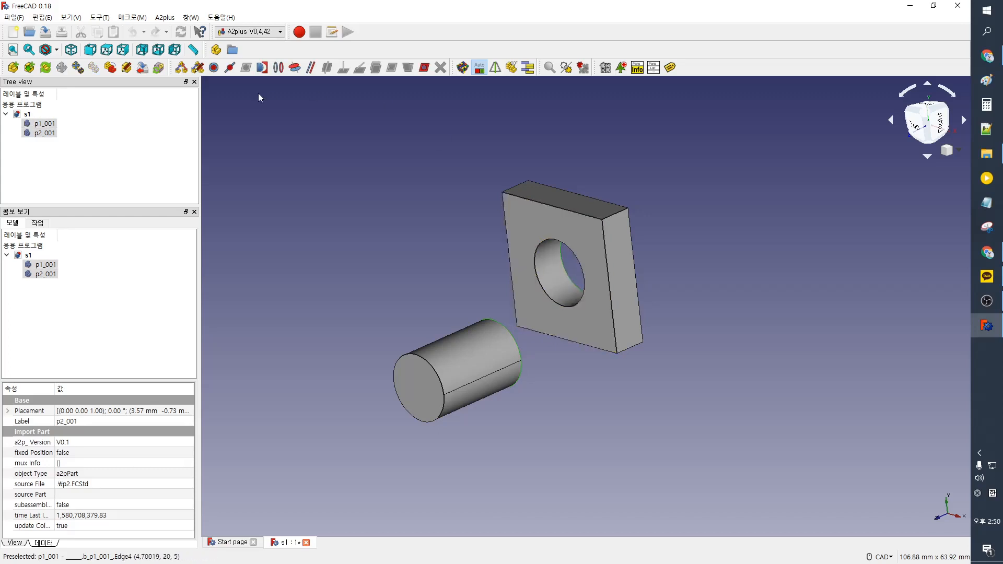
click(279, 68)
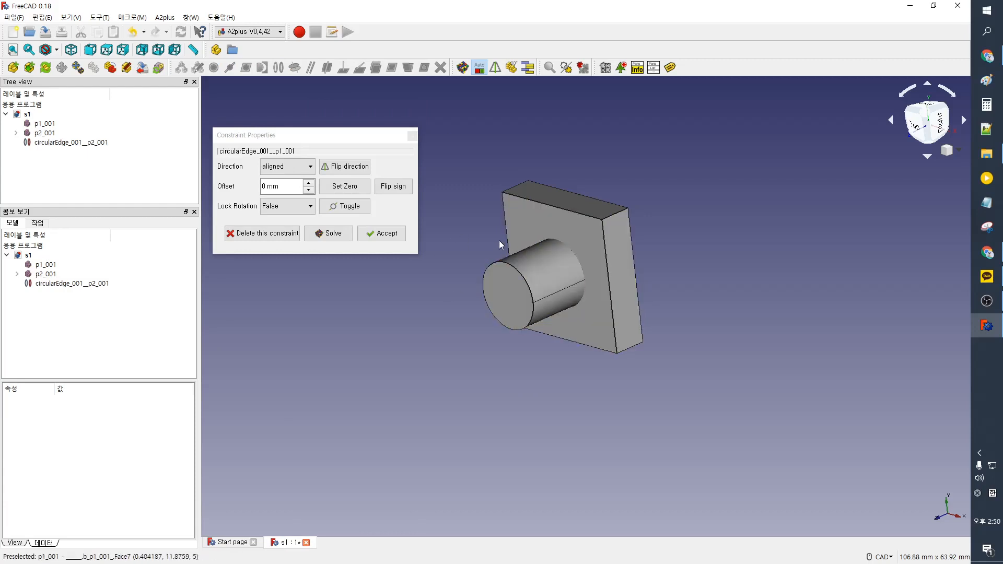
- Try the opposed direction on the circular edge constraint and return it to aligned
middle_drag(642, 204, 588, 227)
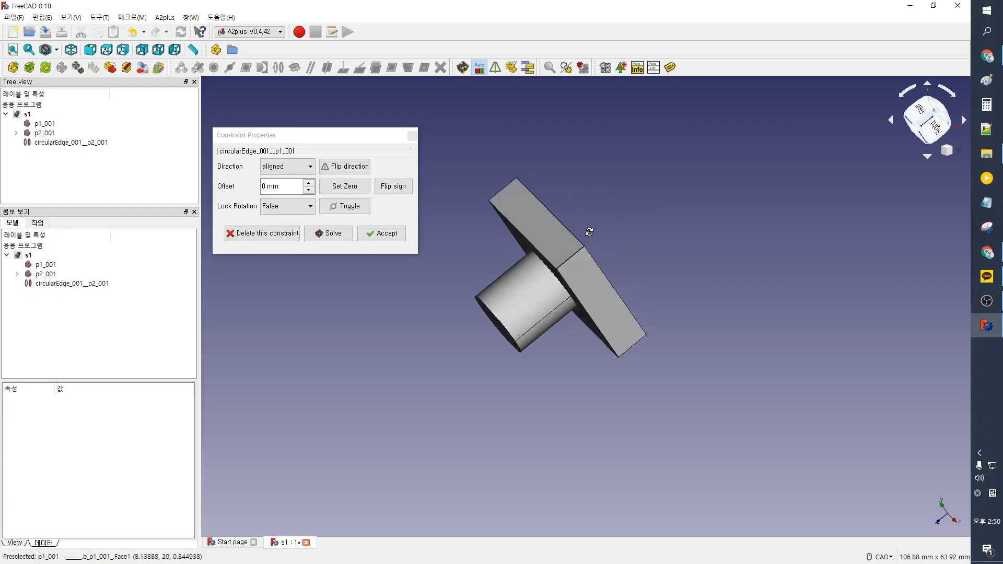
click(365, 170)
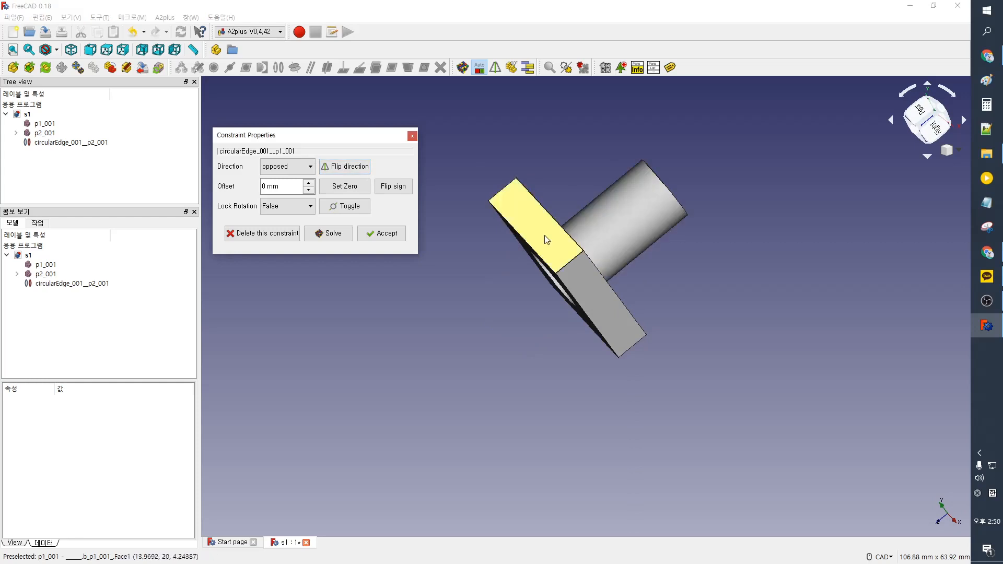
middle_drag(629, 237, 682, 191)
click(344, 166)
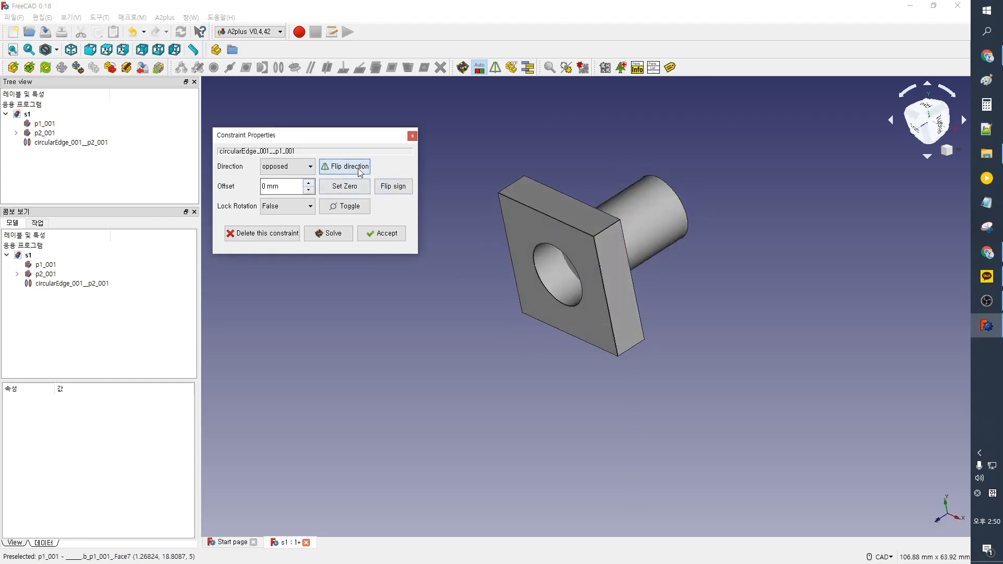
- Set the circular edge constraint's offset to 3 mm and check the cylinder's depth in the hole
click(308, 184)
middle_drag(559, 208, 576, 264)
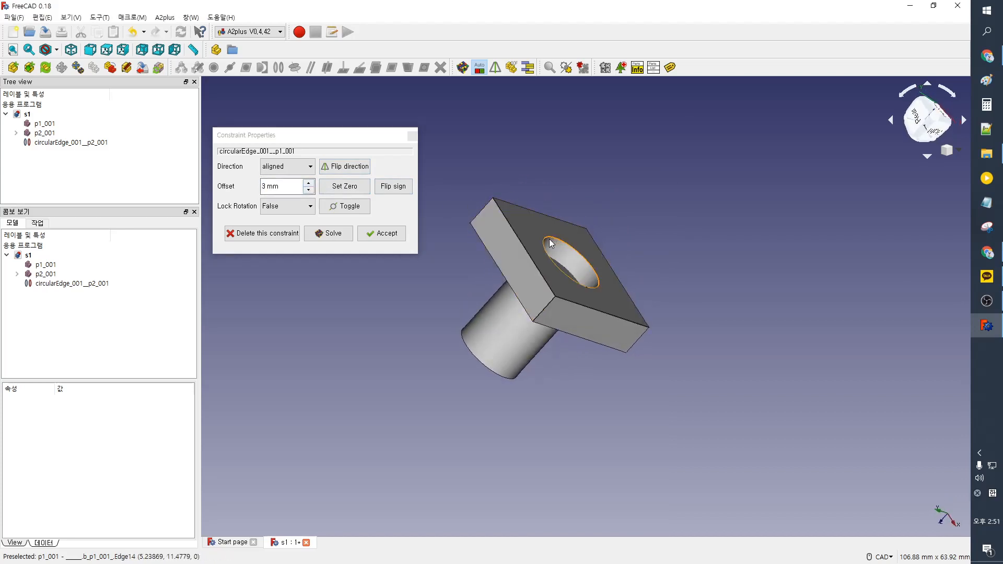
middle_drag(555, 259, 551, 283)
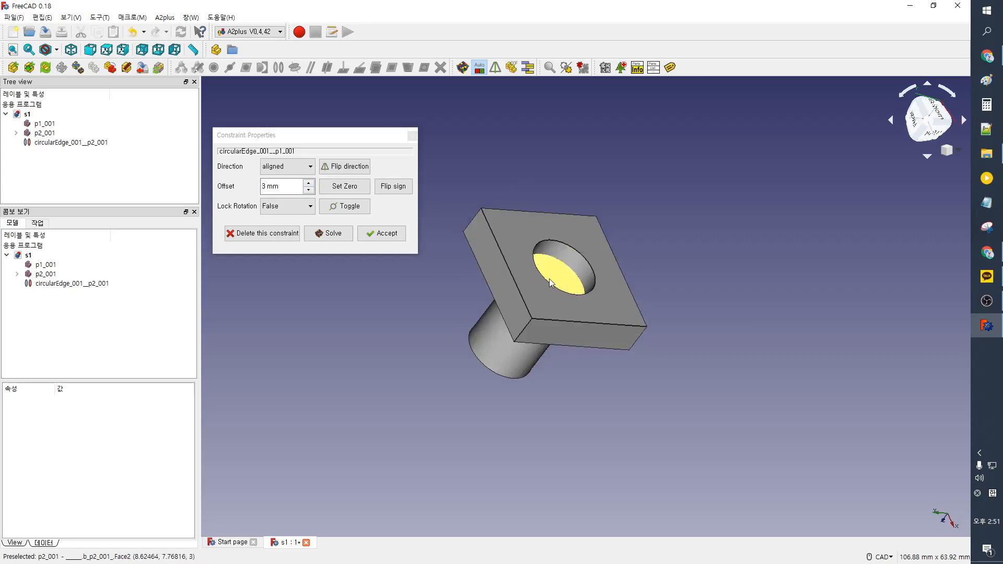
- Set the constraint's offset to 0 mm so the cylinder's end is flush with the plate's back face, and accept it
click(310, 190)
click(310, 190)
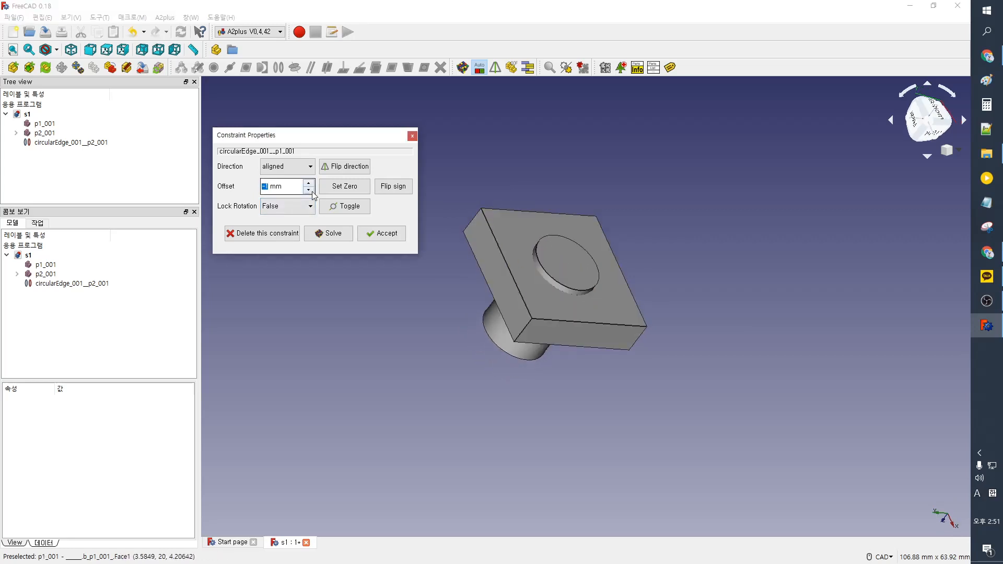
click(311, 184)
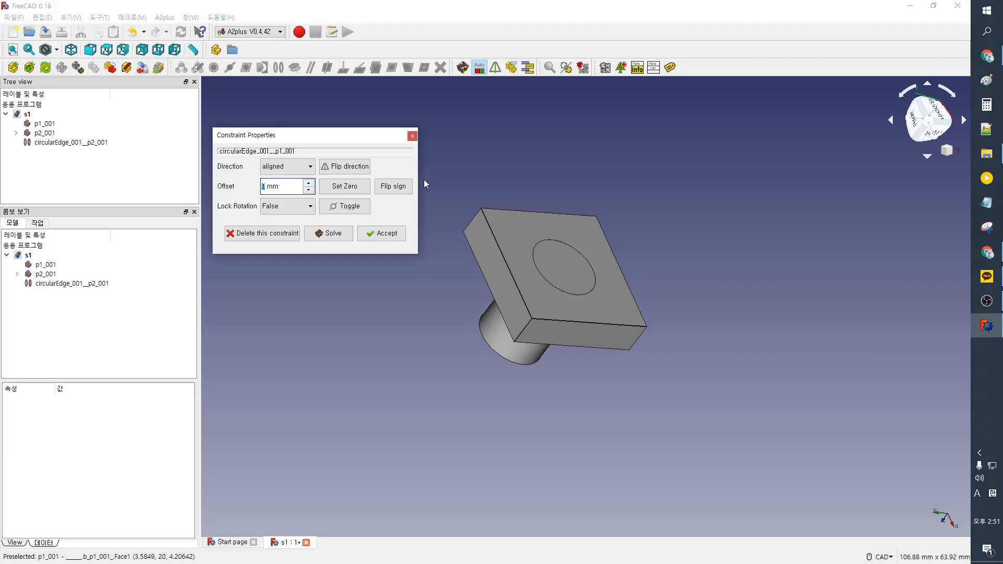
click(390, 232)
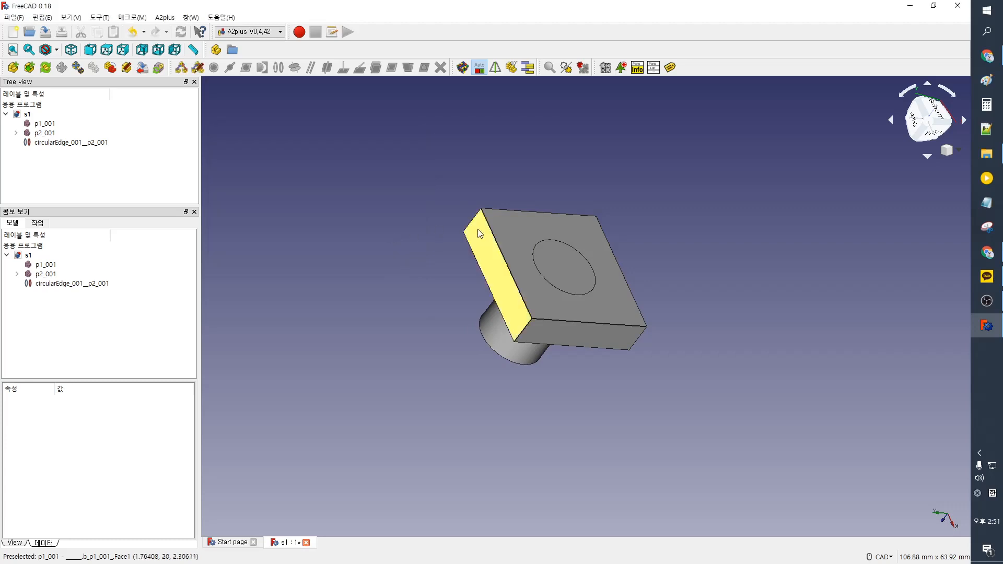
middle_drag(477, 229, 589, 232)
click(589, 232)
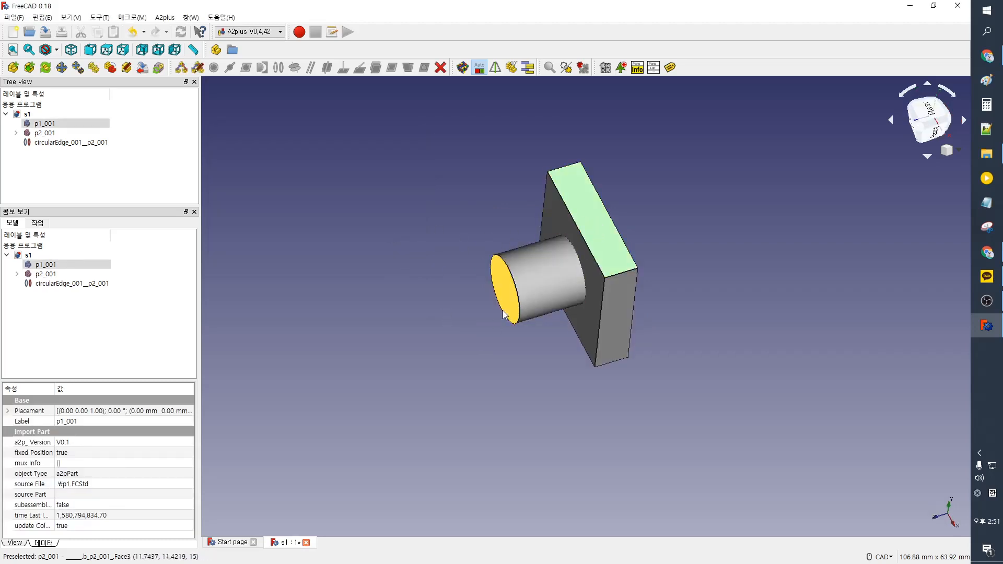
click(589, 206)
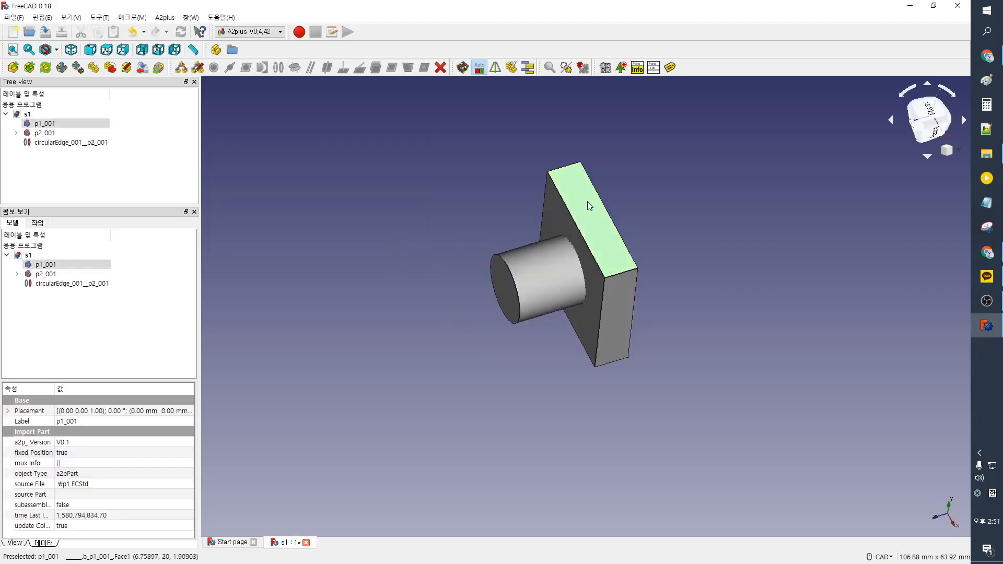
click(12, 67)
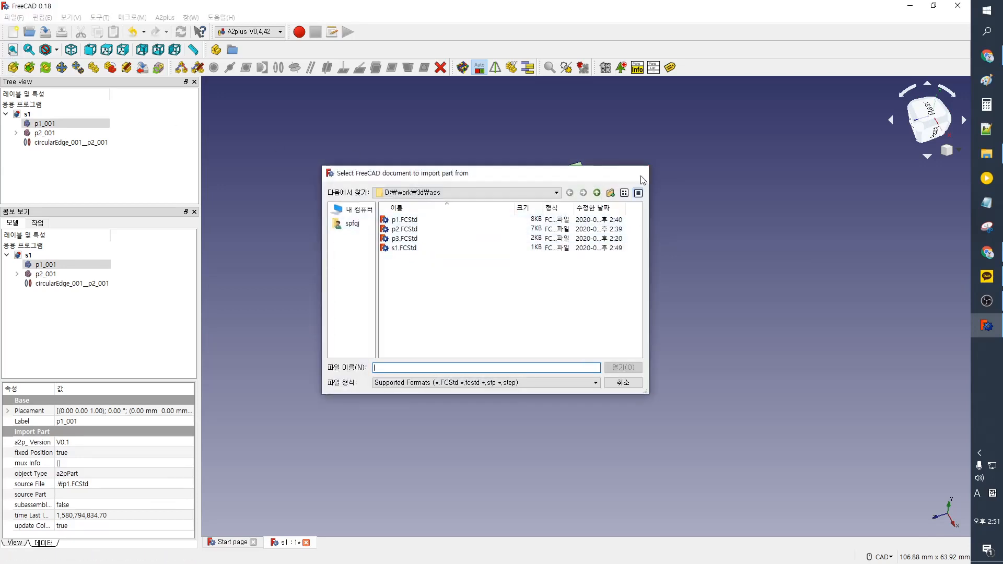
double_click(614, 229)
click(475, 184)
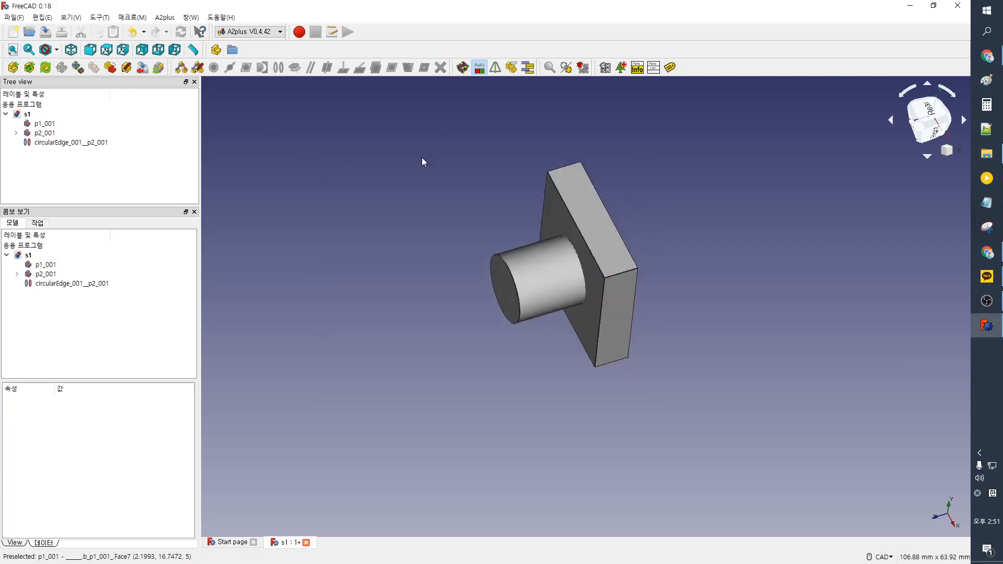
- Duplicate the p1 plate and place the copy near the cylinder's free end
click(560, 182)
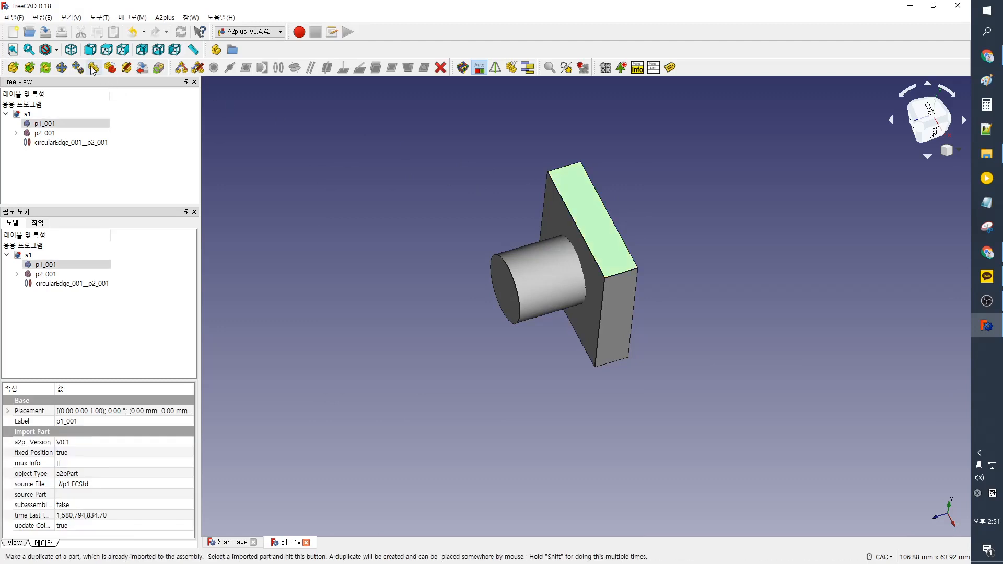
click(534, 312)
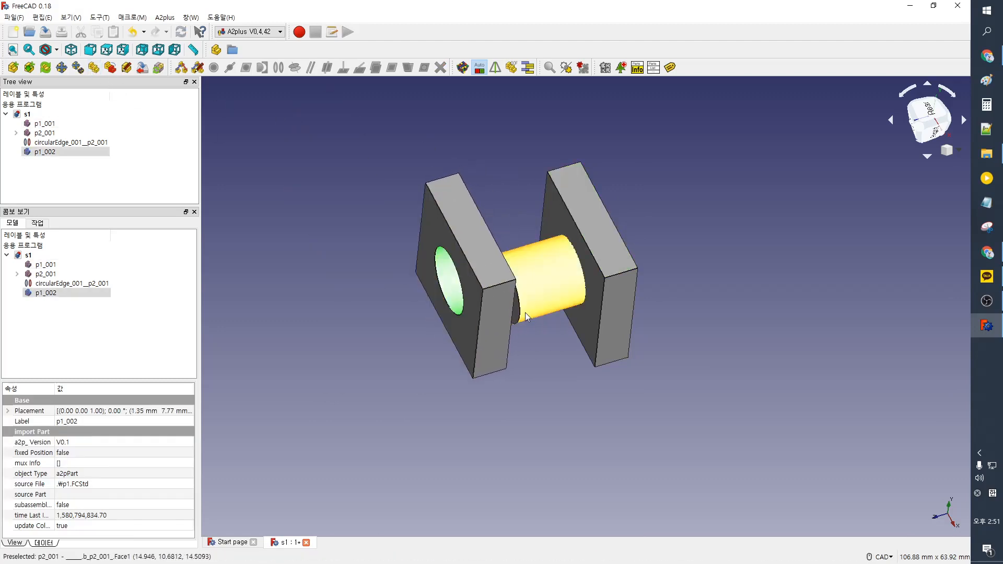
click(528, 405)
- Add a plane coincident constraint between the cylinder's free end face and the copied plate's outer face
middle_drag(468, 283, 608, 282)
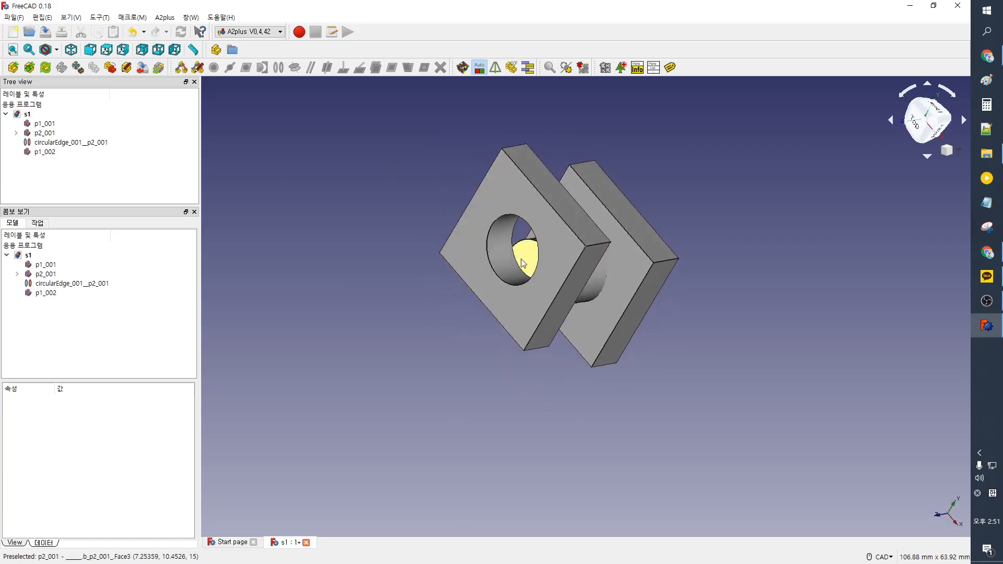
click(522, 263)
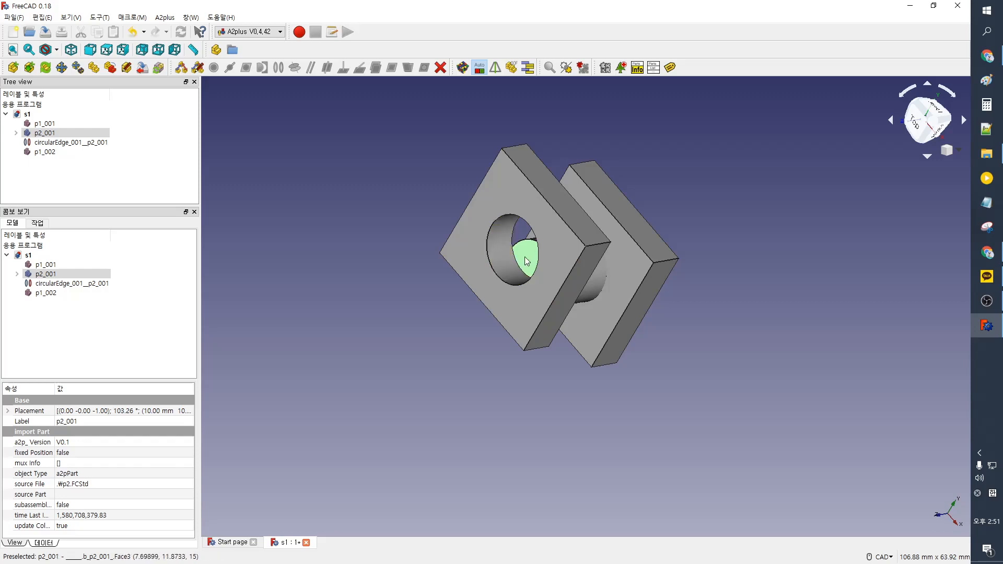
ctrl+click(520, 199)
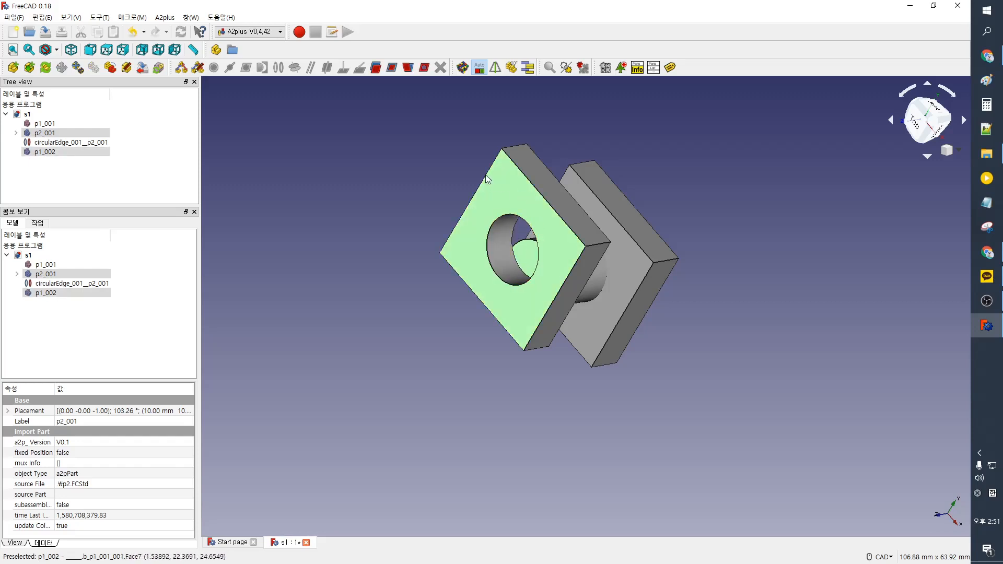
click(391, 69)
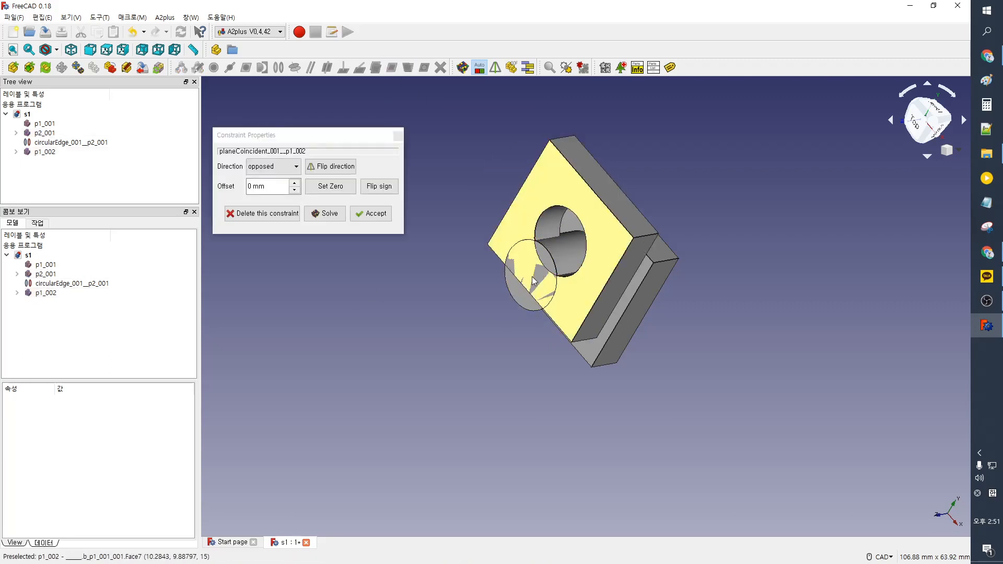
- Try the flipped direction on the plane coincident constraint and return it to opposed
scroll(538, 270, up, 4)
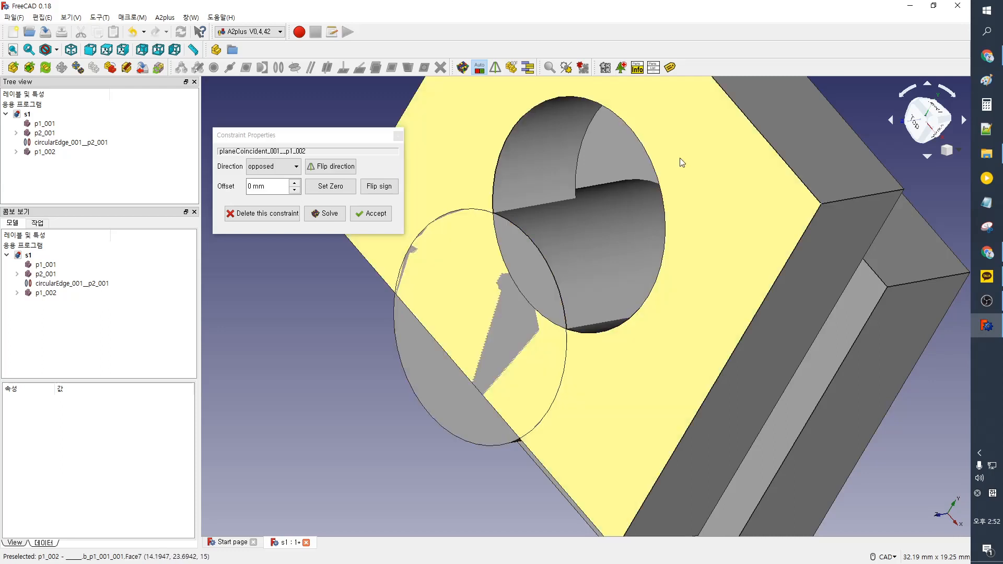
click(327, 167)
click(326, 168)
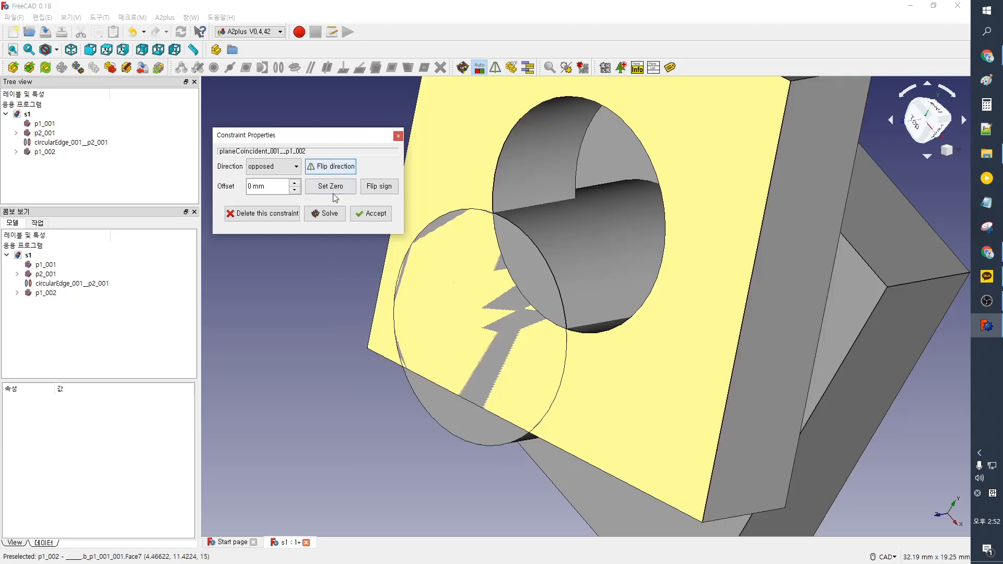
- Try positive and negative offsets on the plane coincident constraint, return the offset to 0 mm, and accept it
click(298, 183)
click(298, 182)
click(299, 190)
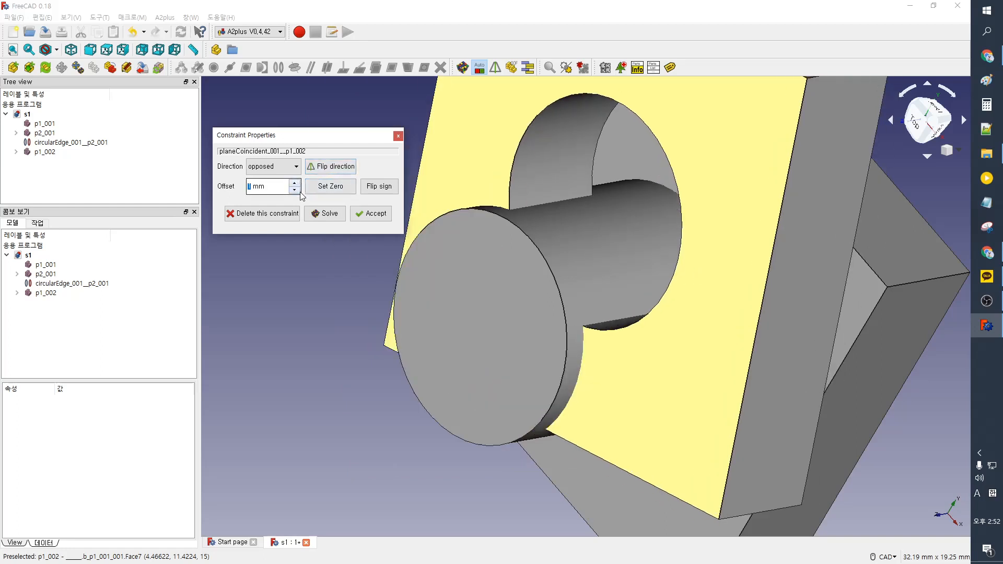
click(295, 191)
click(298, 191)
click(299, 192)
click(297, 183)
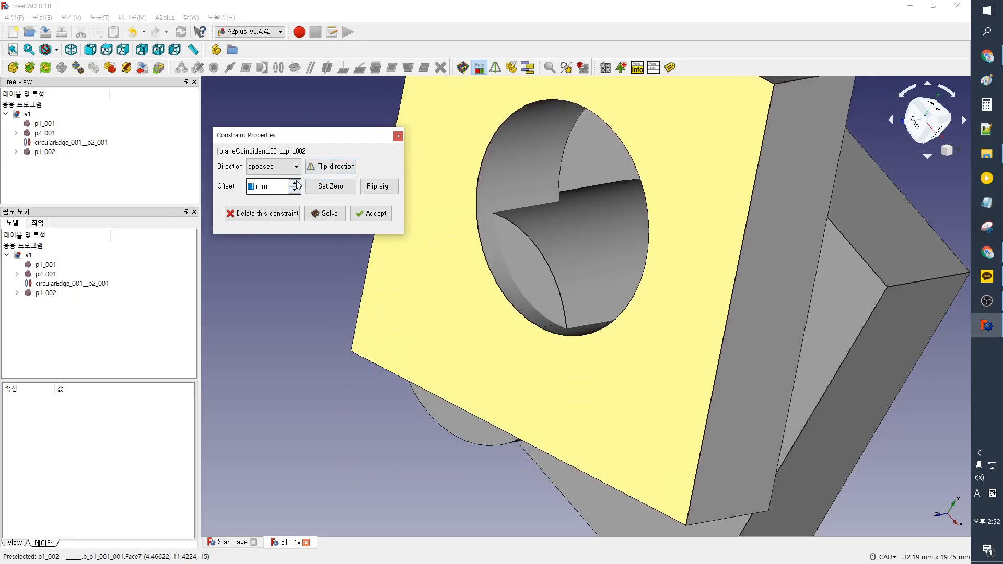
click(297, 182)
click(375, 214)
- Add an axis coincident constraint between the cylinder's round face and the copied plate's hole, aligned with rotation unlocked, and accept it
scroll(522, 259, down, 4)
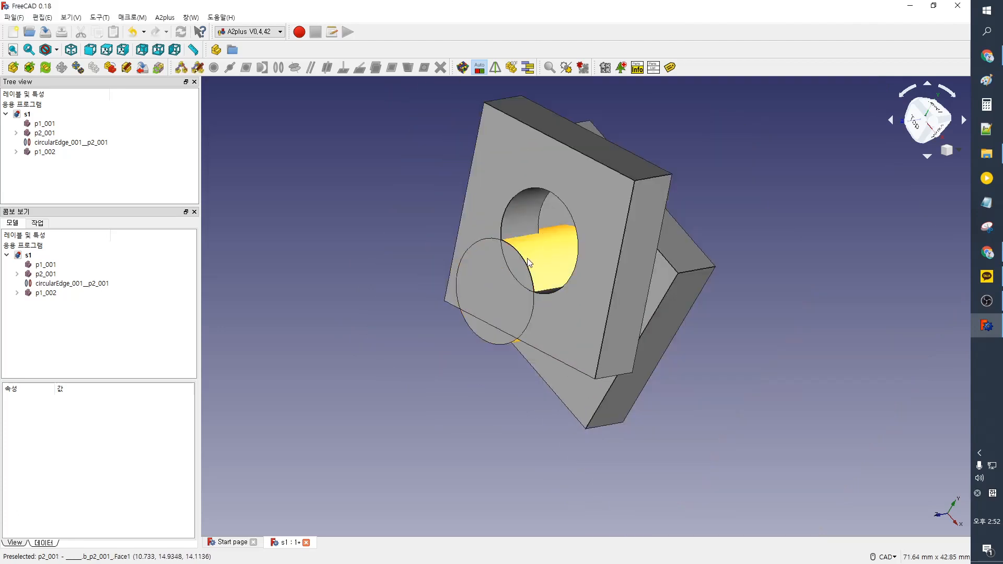
click(527, 265)
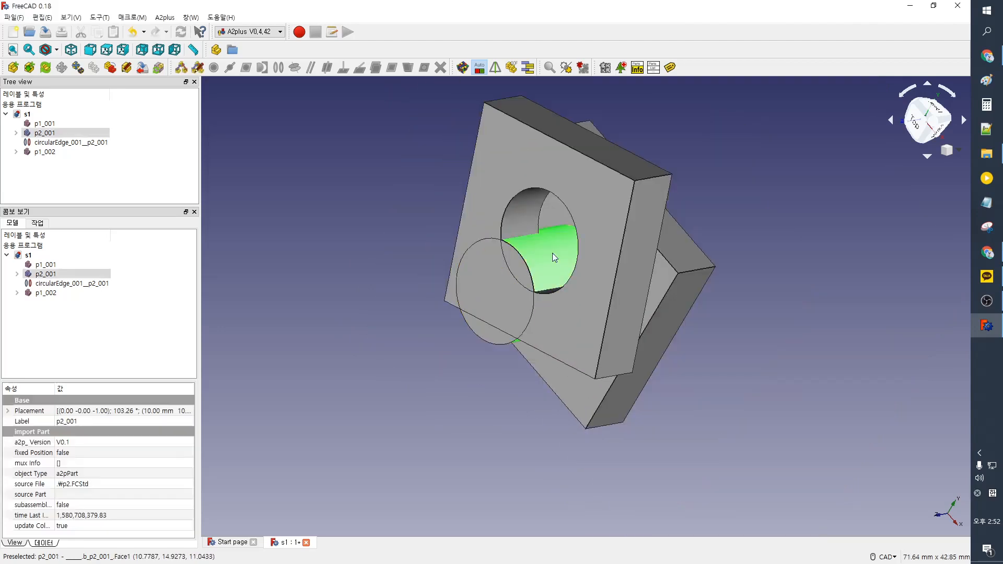
ctrl+click(526, 209)
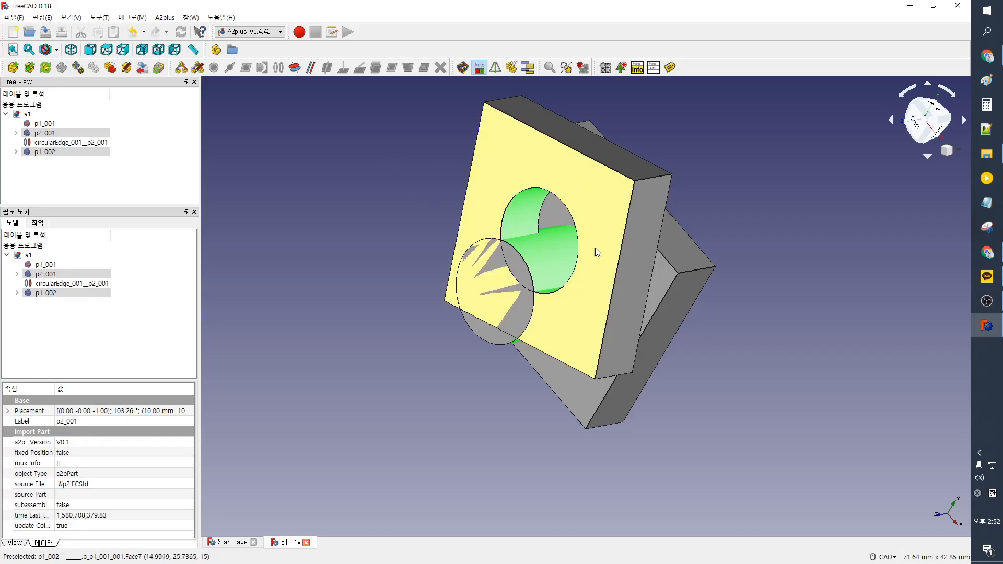
click(293, 71)
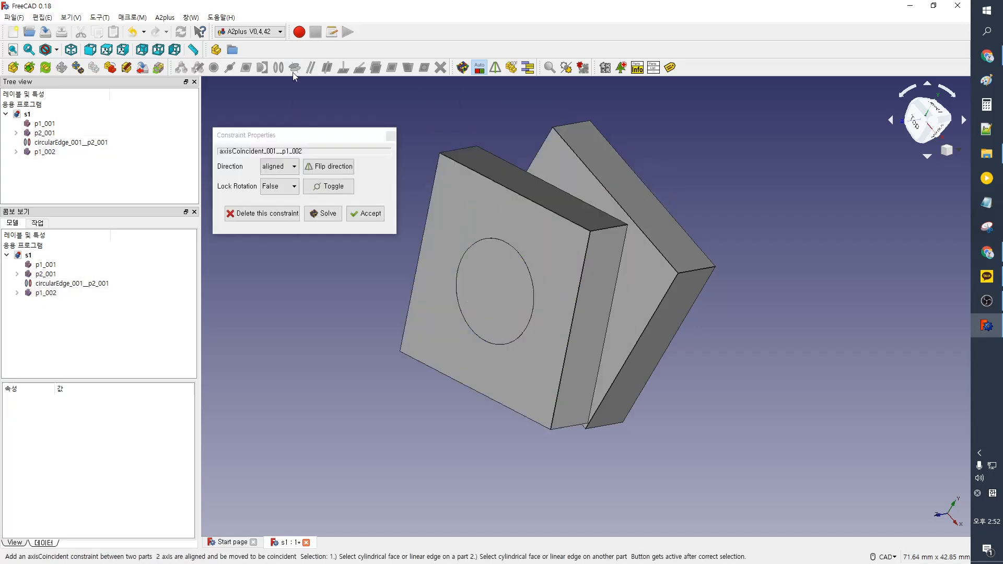
click(366, 213)
middle_drag(391, 212, 282, 246)
click(506, 309)
click(575, 251)
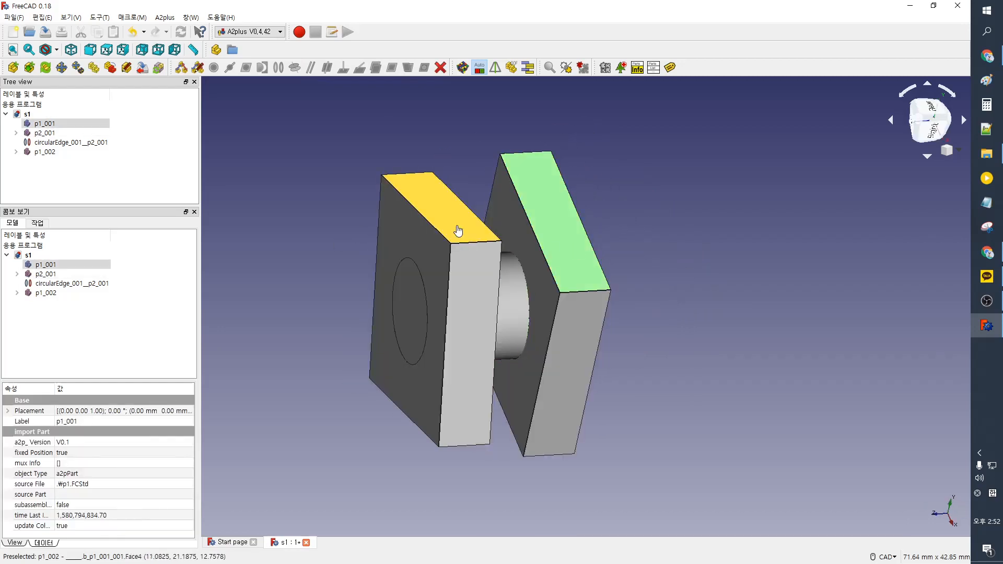
click(460, 230)
click(505, 277)
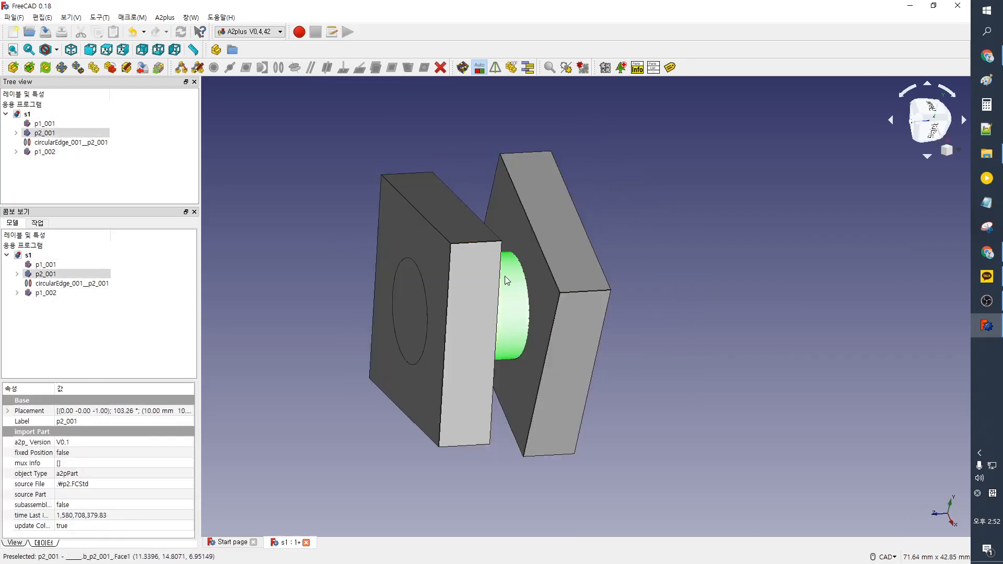
ctrl+click(505, 278)
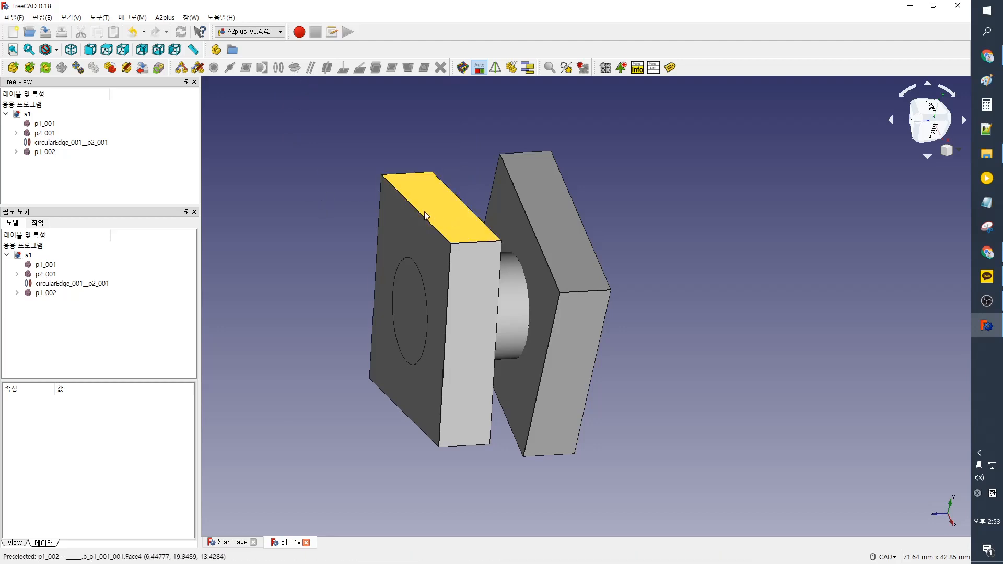
- Duplicate the second plate and place the new copy in the free space beside the assembly
click(420, 187)
scroll(307, 190, down, 4)
middle_drag(372, 240, 482, 365)
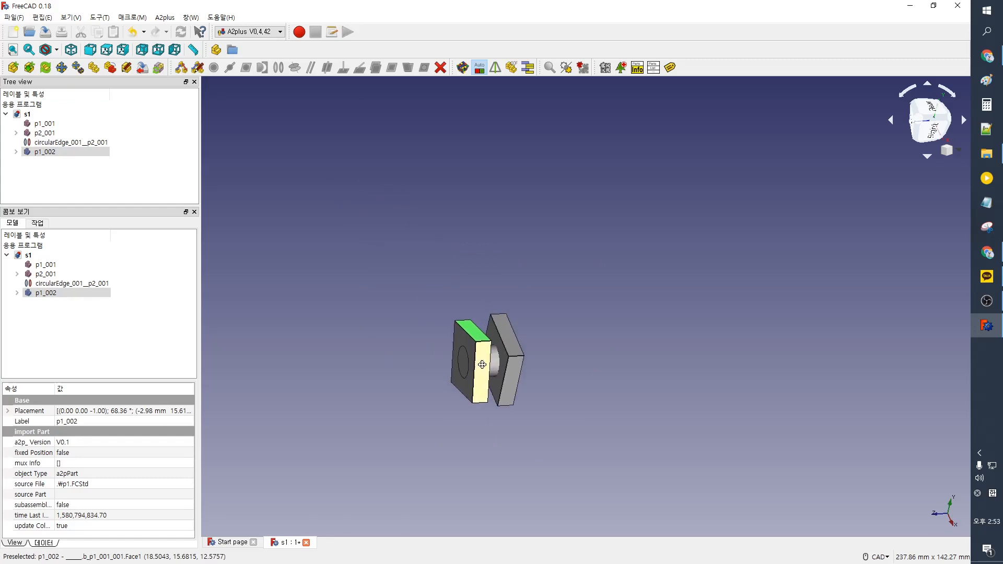
scroll(482, 365, up, 2)
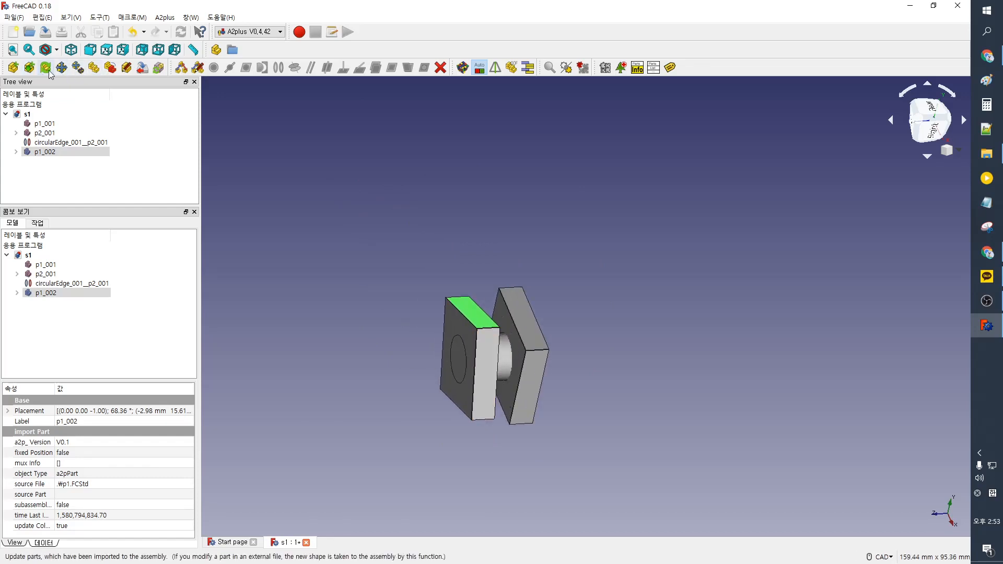
click(94, 68)
click(437, 414)
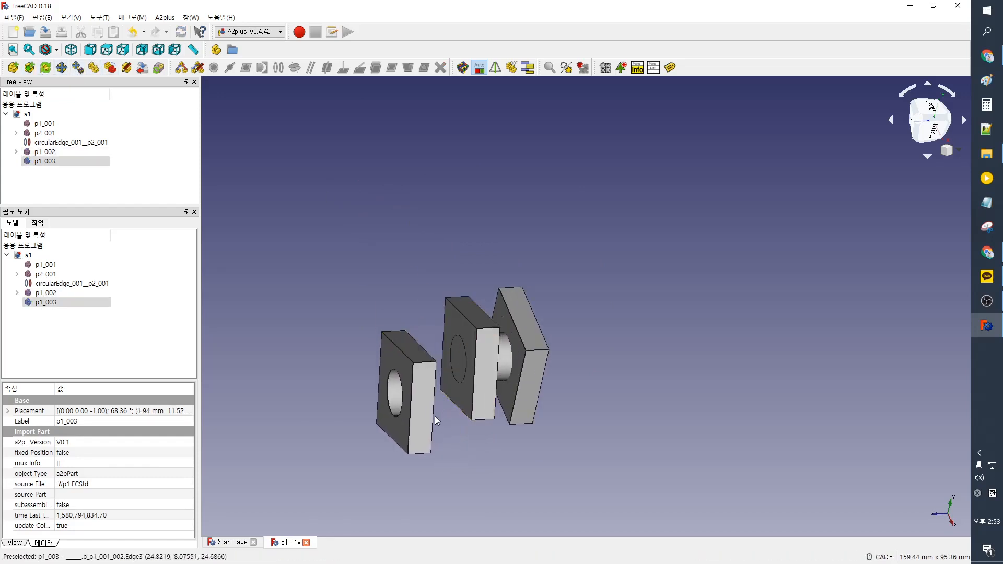
click(436, 414)
- Move the third plate freely to a clear spot away from the second plate's outer face
click(422, 344)
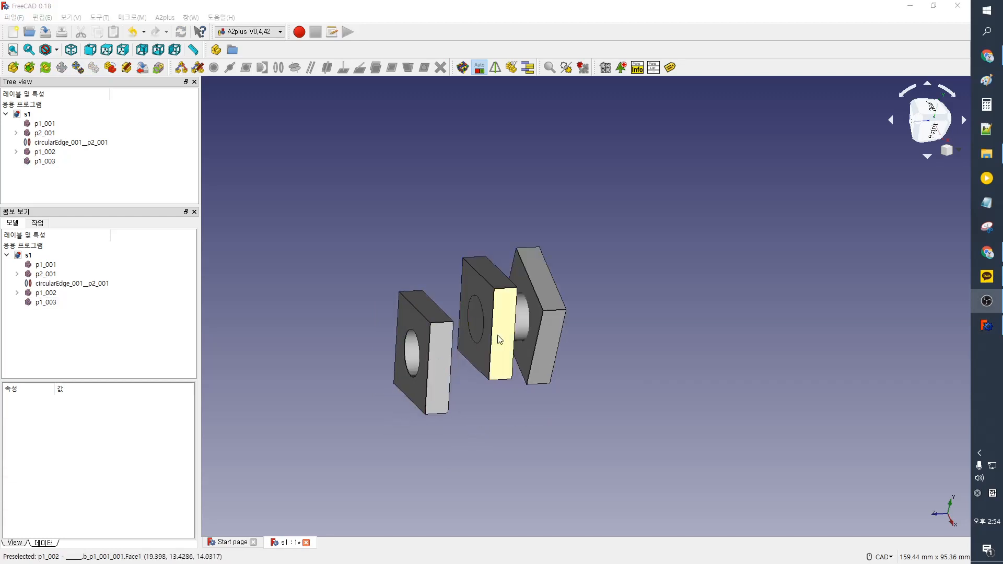
click(452, 407)
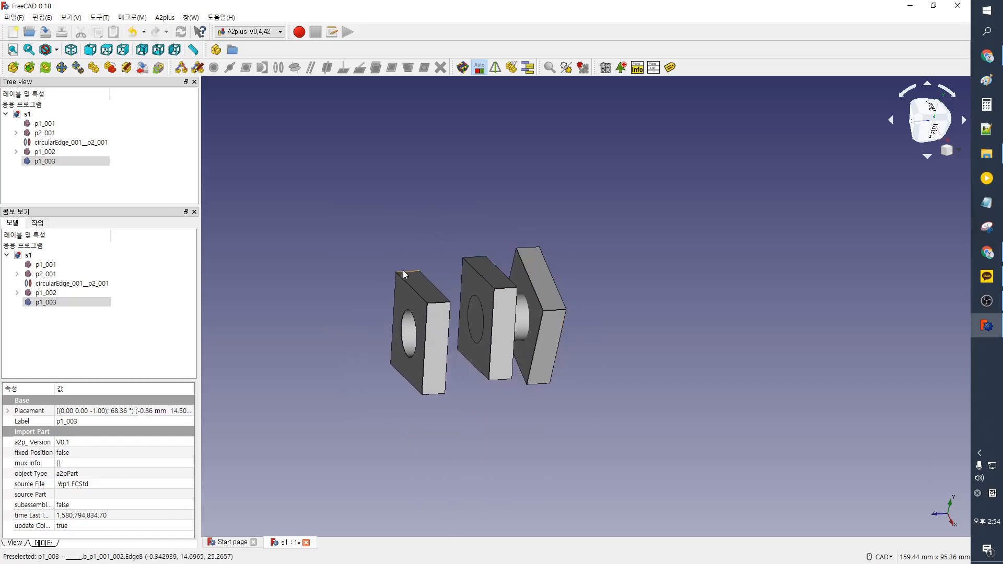
middle_drag(312, 286, 368, 282)
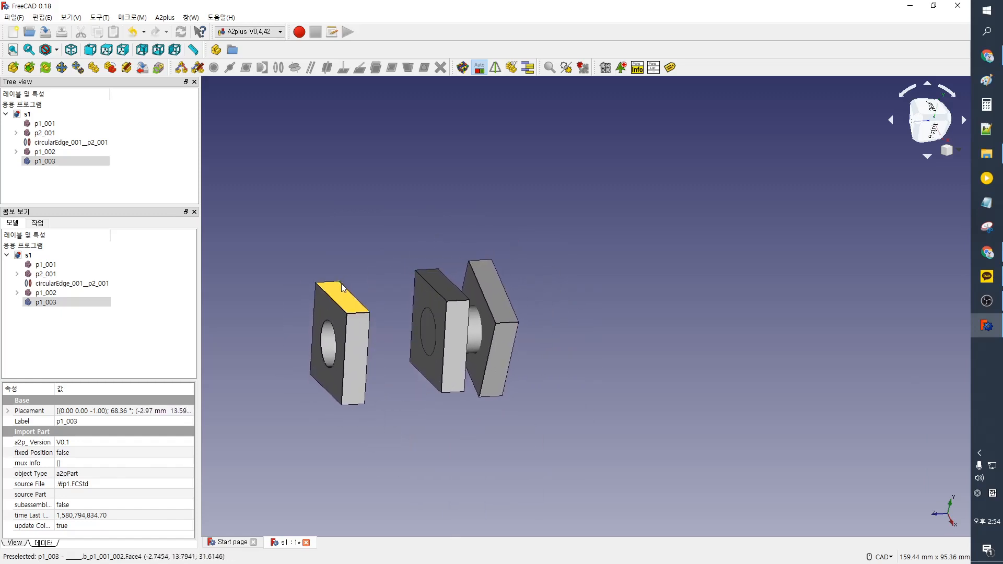
click(351, 295)
- Shift the third plate with the transform handles by -9 mm along its Z, -3 mm along its X, and 3 mm along its Y axis
click(62, 72)
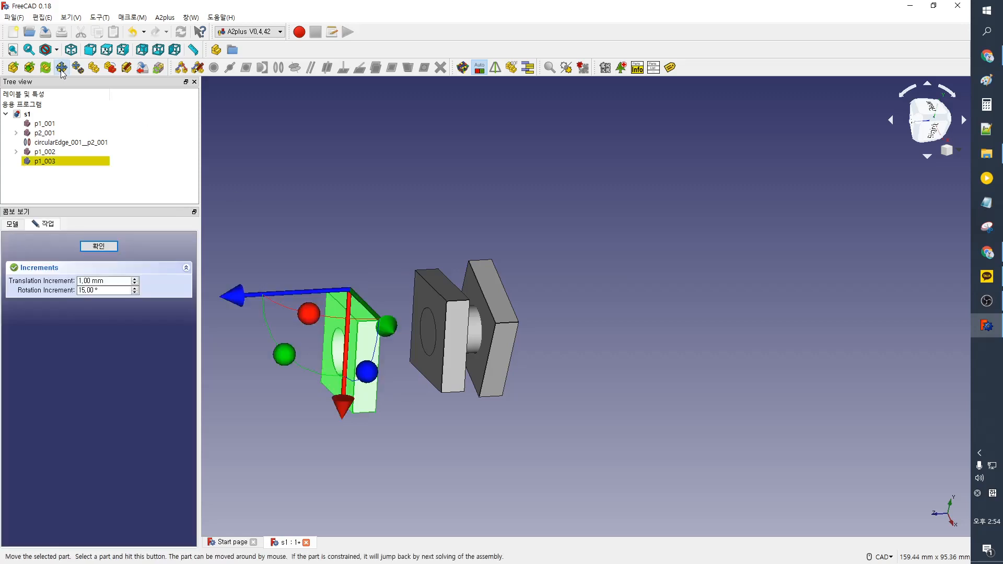
drag(235, 294, 271, 297)
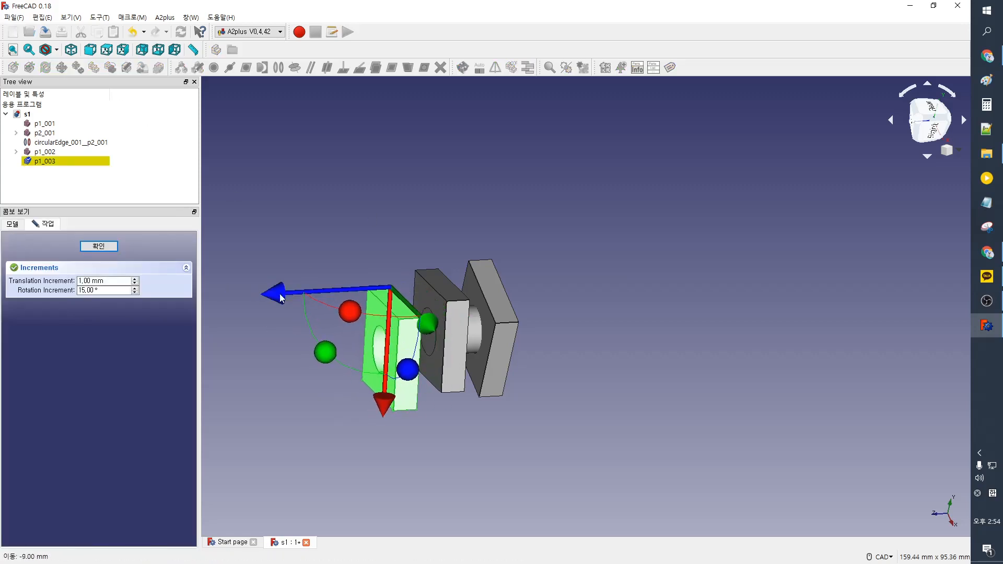
drag(378, 407, 388, 393)
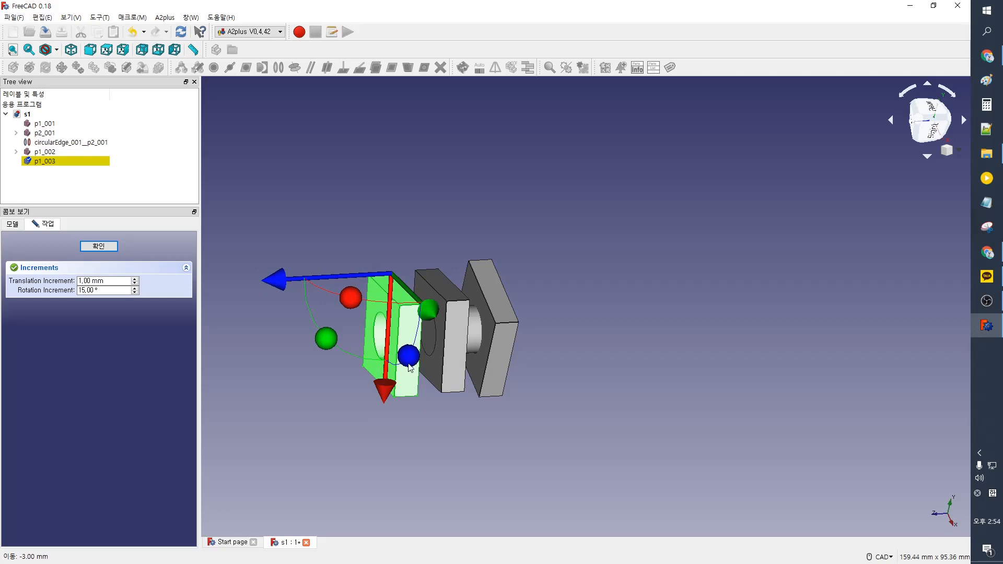
drag(424, 311, 433, 314)
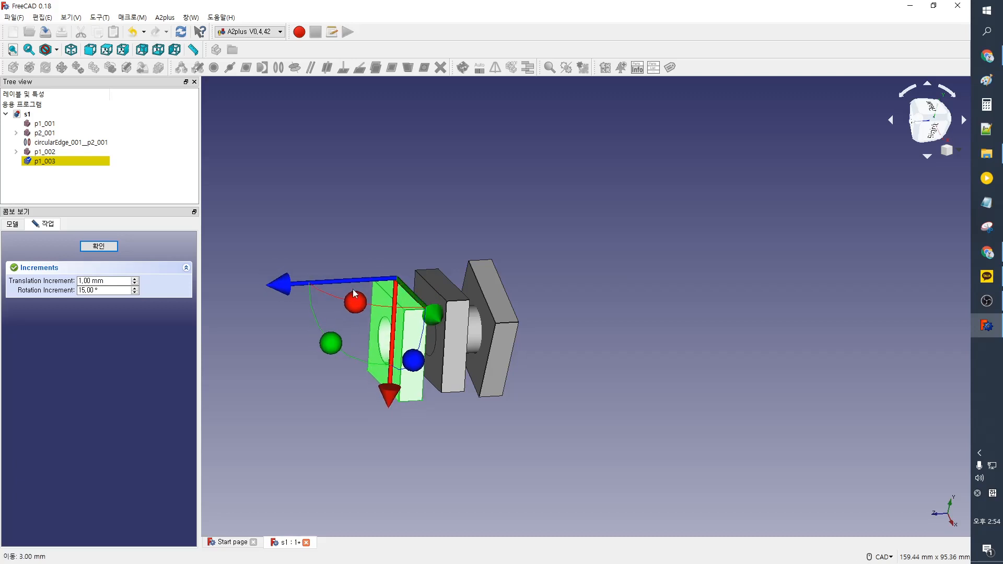
- Rotate the third plate so its hole faces sideways from the other plates, shift it 10 mm along its Y axis, and finish the transform
drag(349, 308, 417, 277)
drag(338, 317, 376, 358)
drag(456, 325, 503, 319)
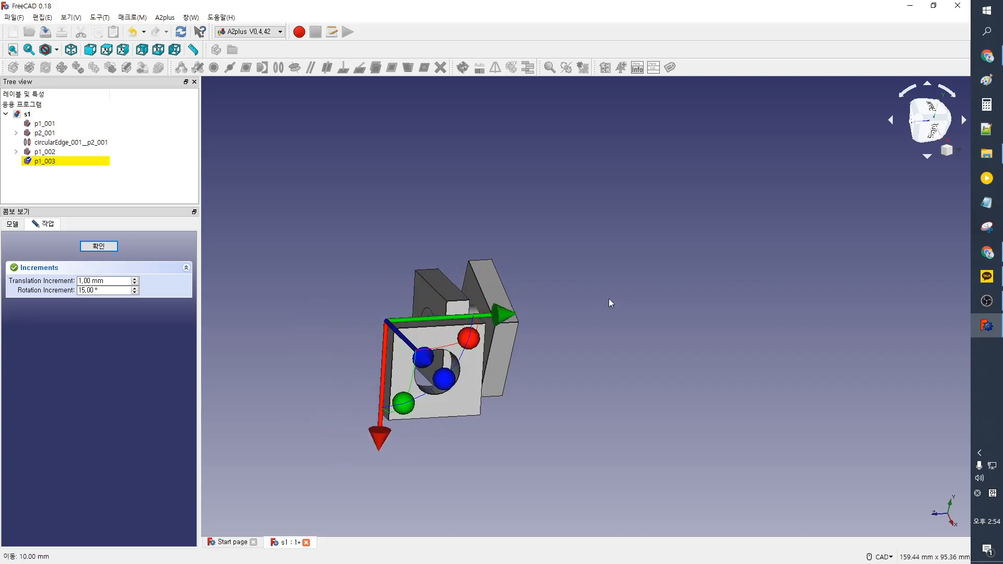
click(98, 246)
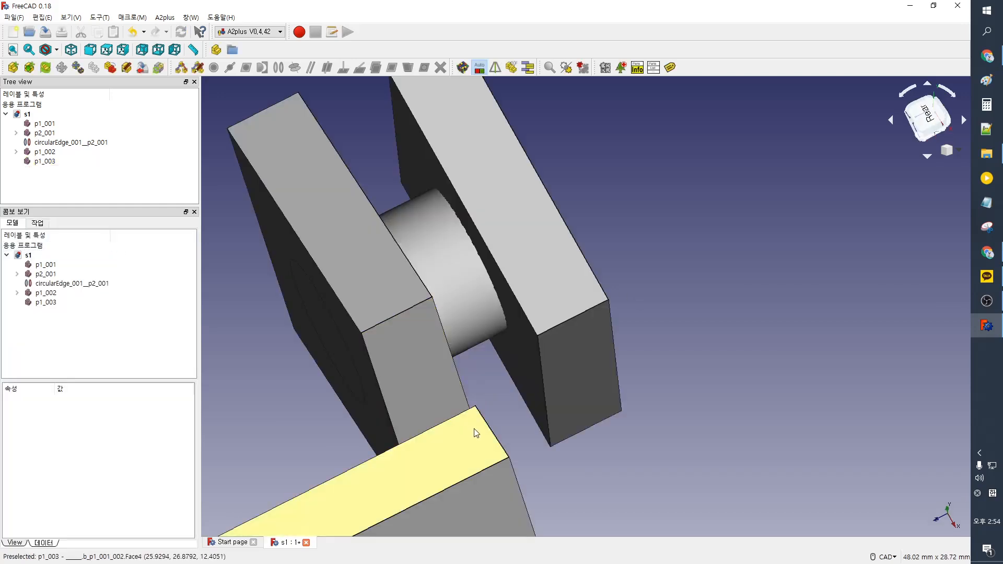
- Add an axis coincident constraint between the third plate's short upper edge and the second plate's long upper edge on the cylinder side
click(482, 418)
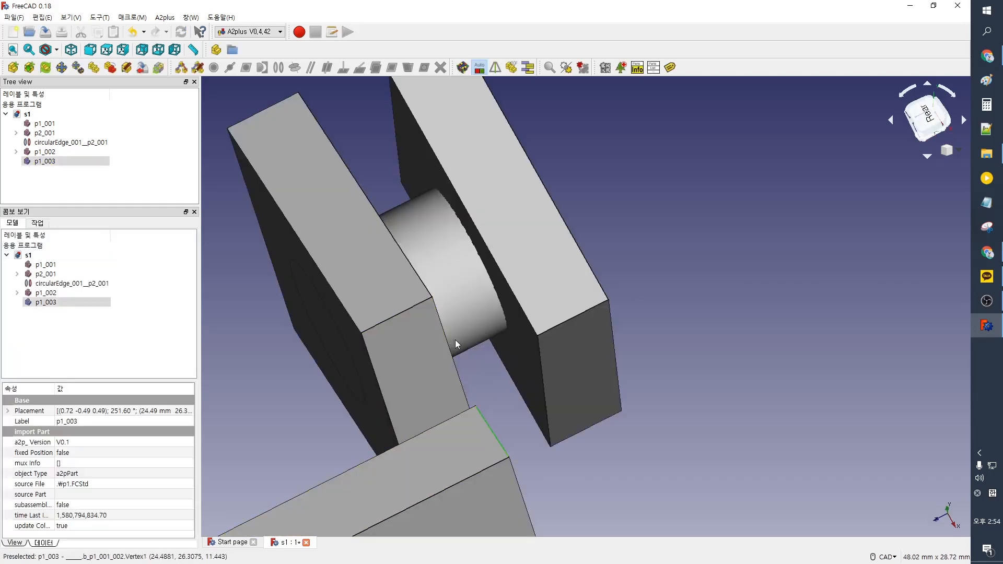
ctrl+click(419, 275)
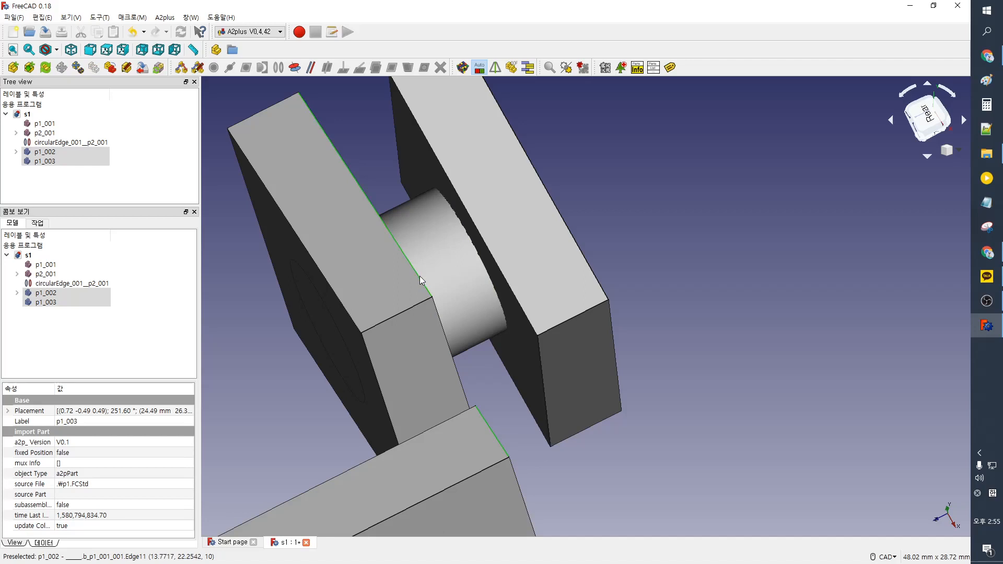
click(499, 409)
click(487, 422)
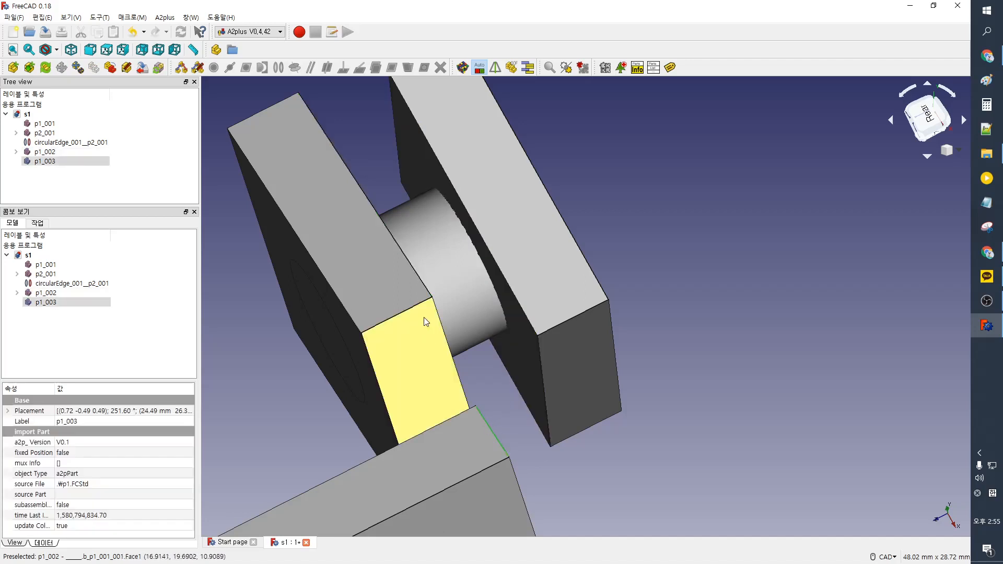
click(426, 290)
click(487, 422)
click(494, 419)
click(489, 427)
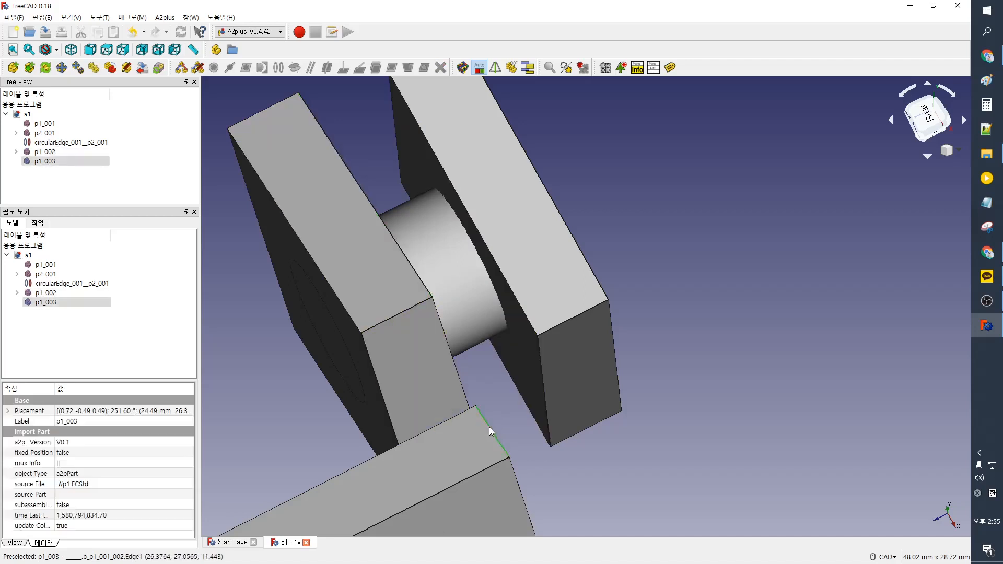
ctrl+click(411, 264)
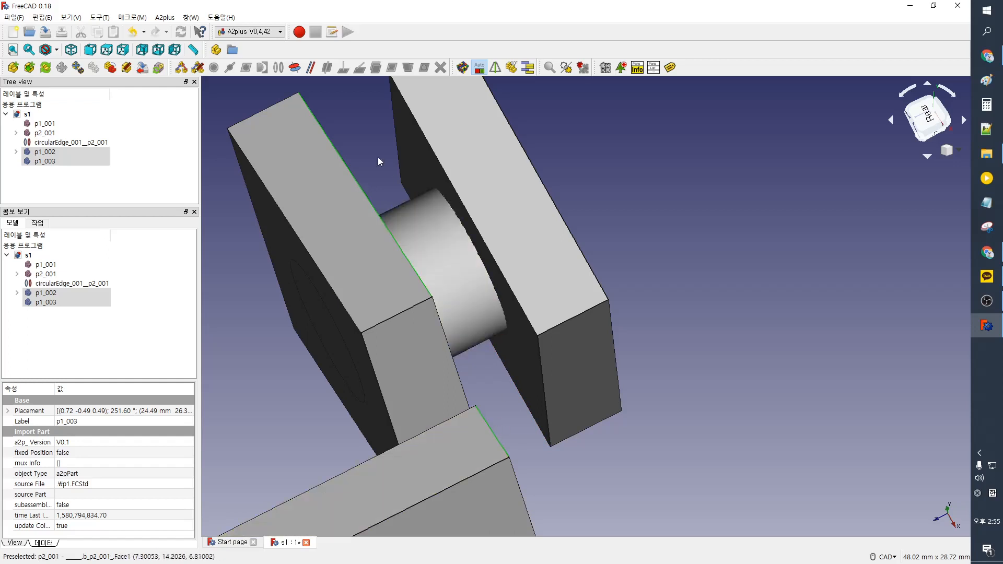
click(296, 69)
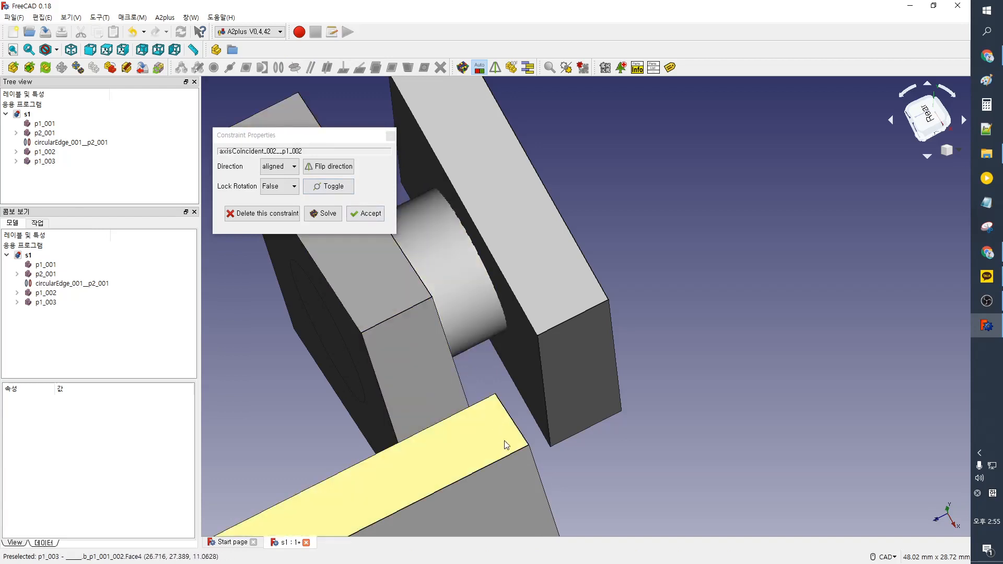
- Add an axis coincident constraint between the second plate's long edge on the cylinder side and the third plate's neighbouring outer edge
click(370, 214)
click(445, 337)
middle_drag(508, 388, 382, 342)
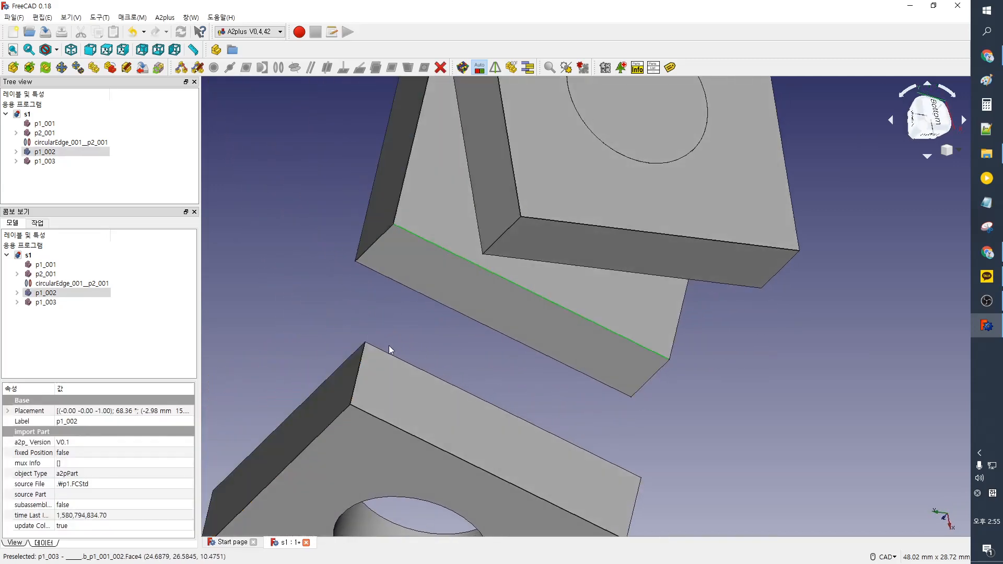
ctrl+click(399, 358)
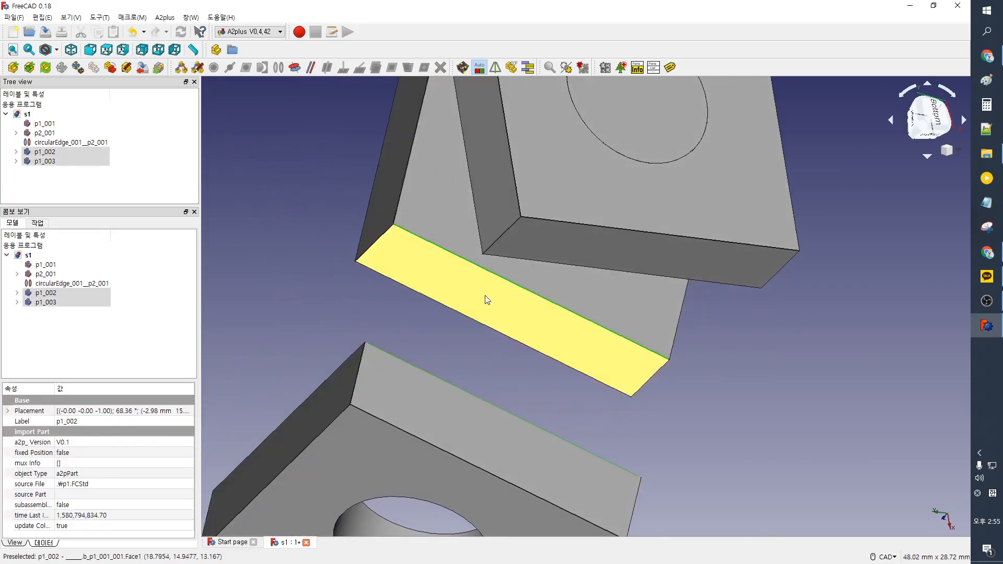
click(296, 68)
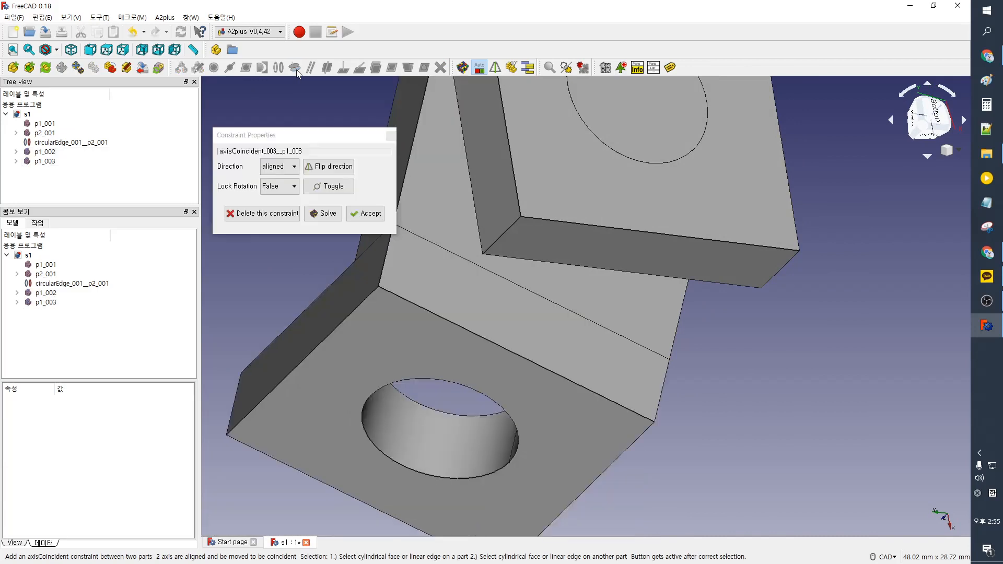
click(368, 213)
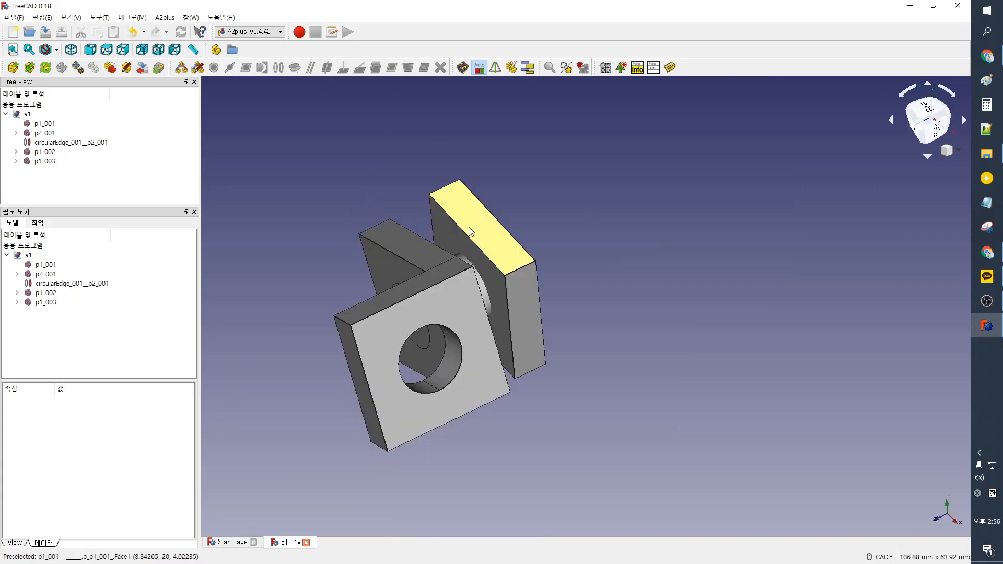
- Try to align the top faces of the first and second plates with a plane coincident constraint, and undo it
scroll(501, 268, up, 4)
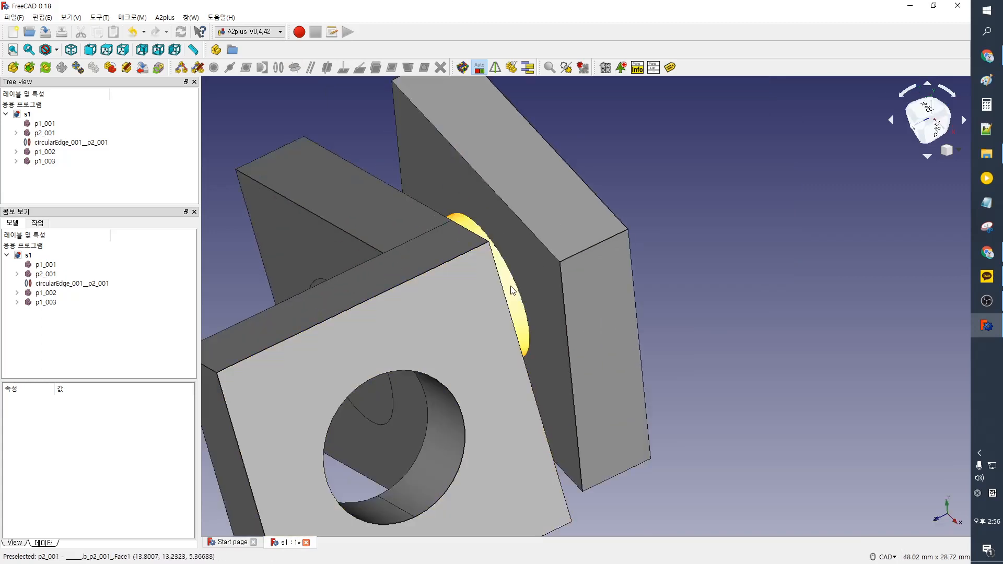
click(482, 156)
ctrl+click(374, 202)
middle_drag(521, 217, 552, 308)
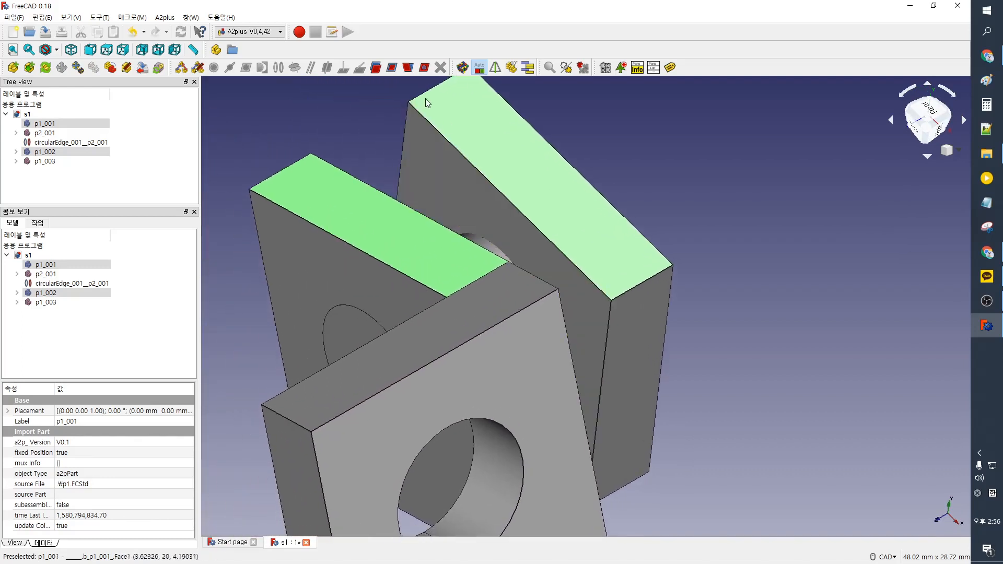
click(391, 68)
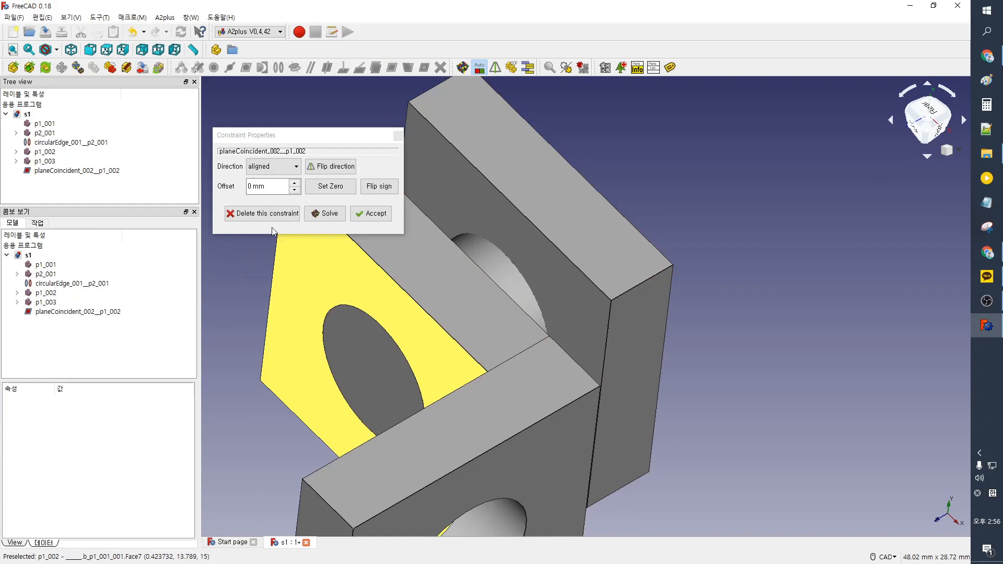
click(376, 214)
click(698, 169)
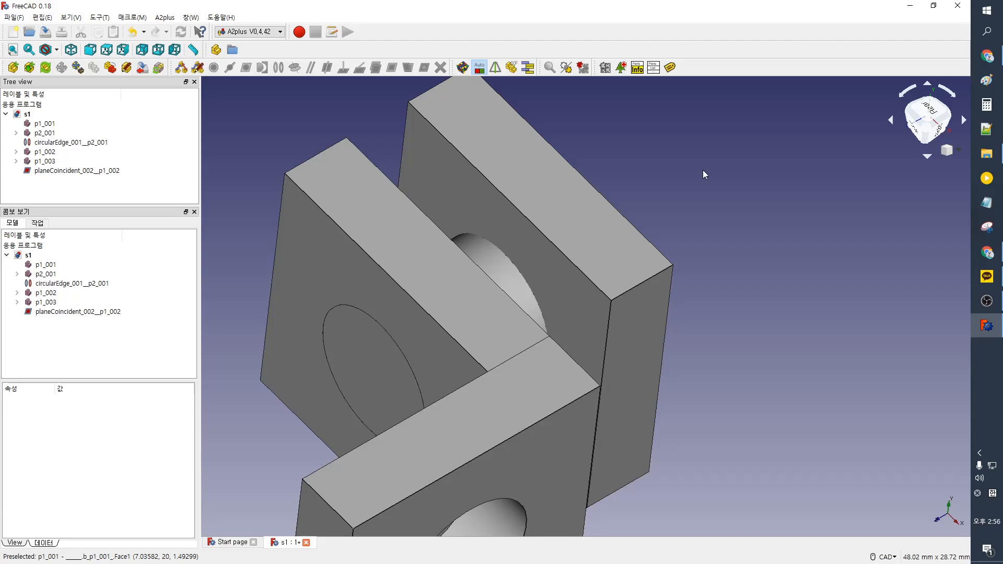
key(ctrl+z)
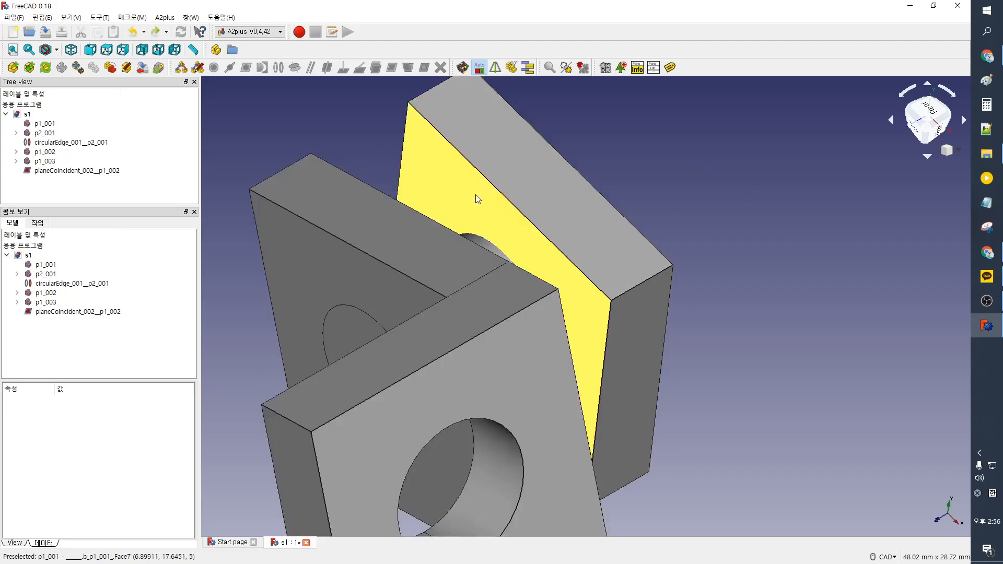
- Add a plane coincident constraint between the top faces of the first and second plates, using the aligned direction
click(392, 233)
ctrl+click(514, 185)
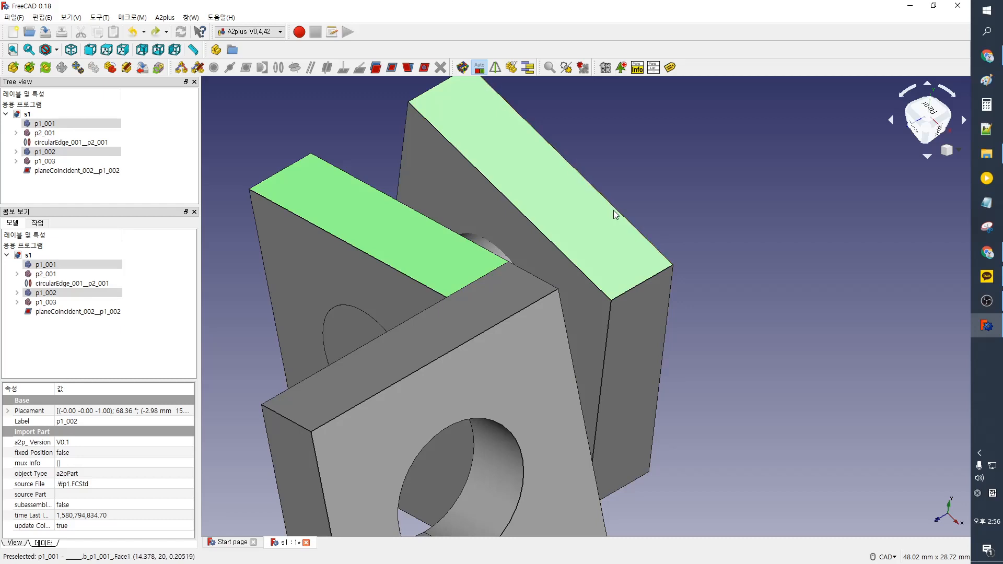
click(619, 186)
click(543, 190)
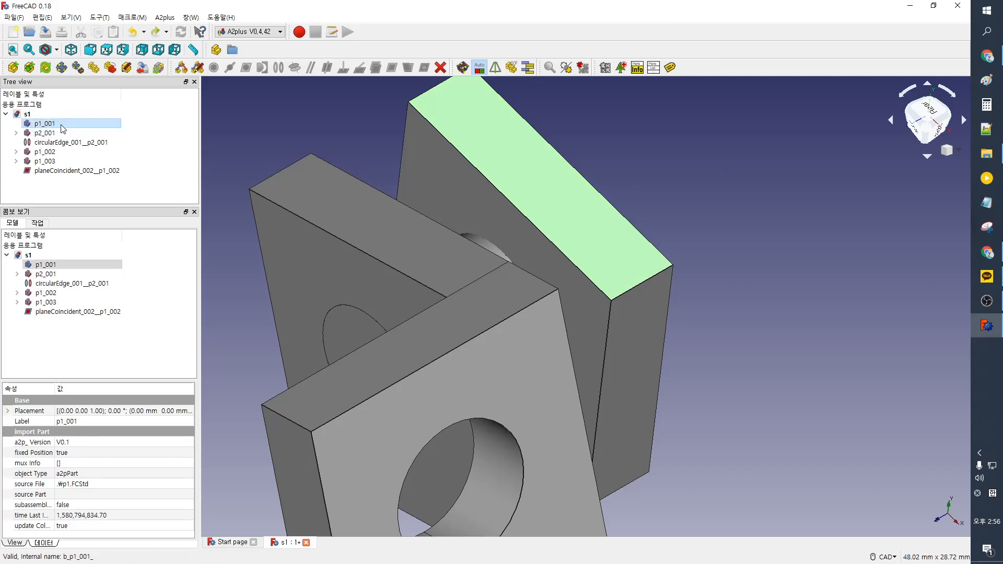
click(341, 192)
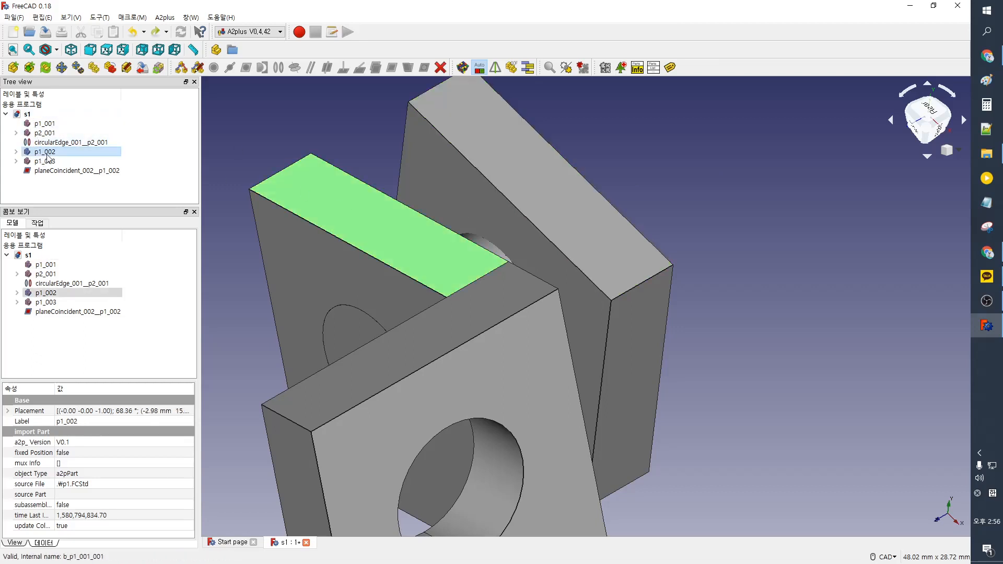
click(482, 148)
ctrl+click(390, 226)
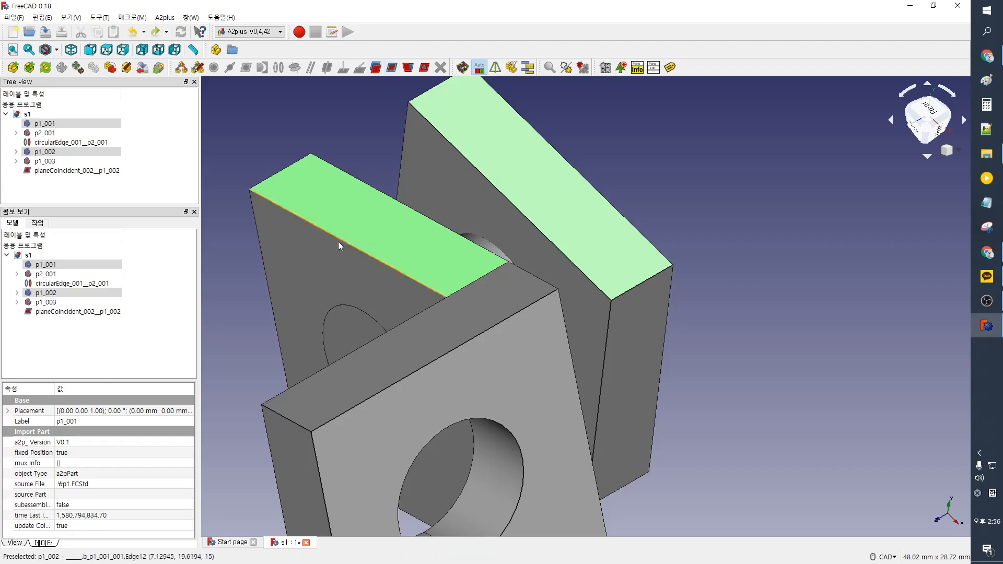
click(395, 69)
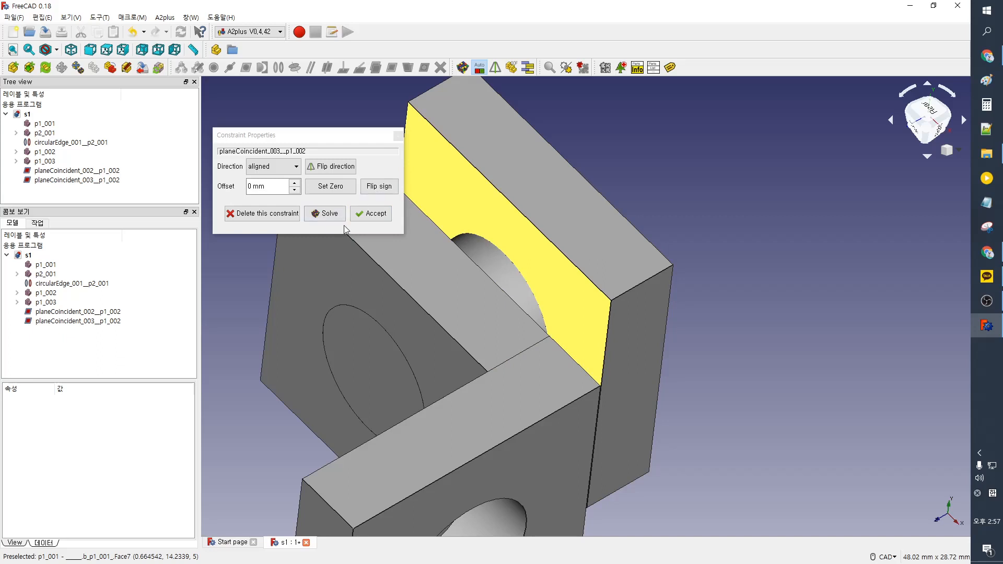
click(374, 214)
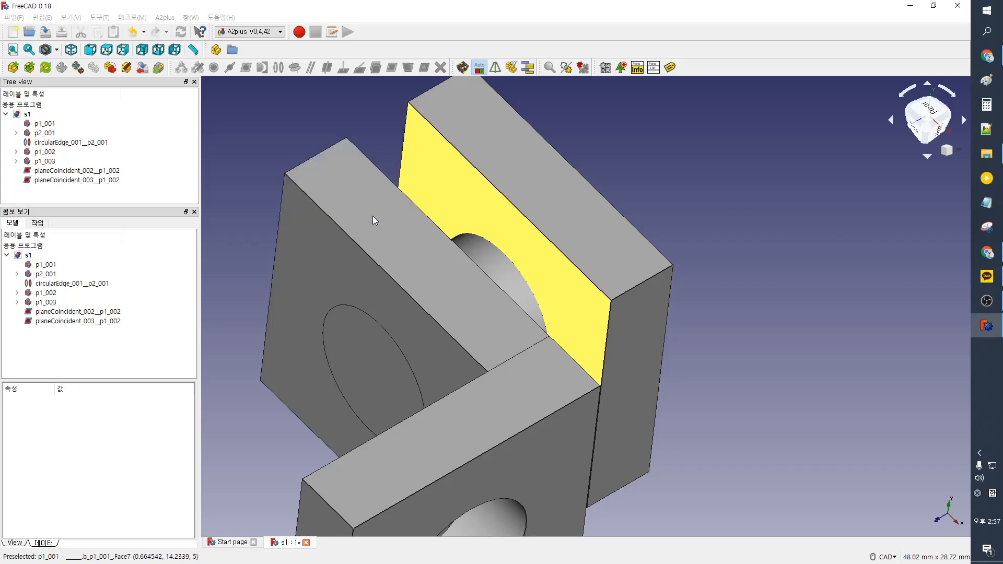
- Import the part p3.FCStd into the assembly and place it in the free space beside the third plate
click(14, 68)
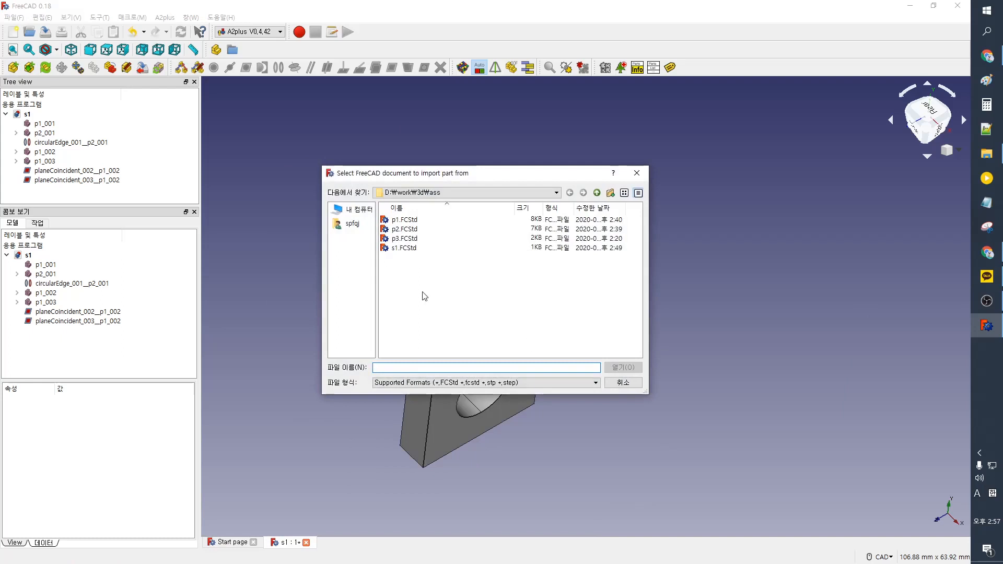
double_click(407, 239)
click(579, 422)
click(589, 491)
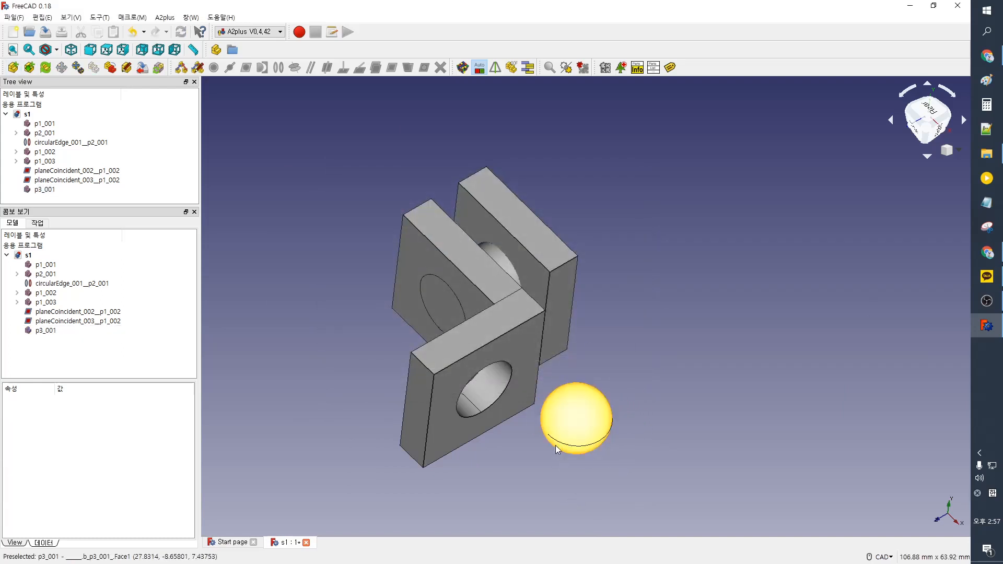
- Add an axis coincident constraint with opposed direction between the sphere and the third plate's hole
click(571, 415)
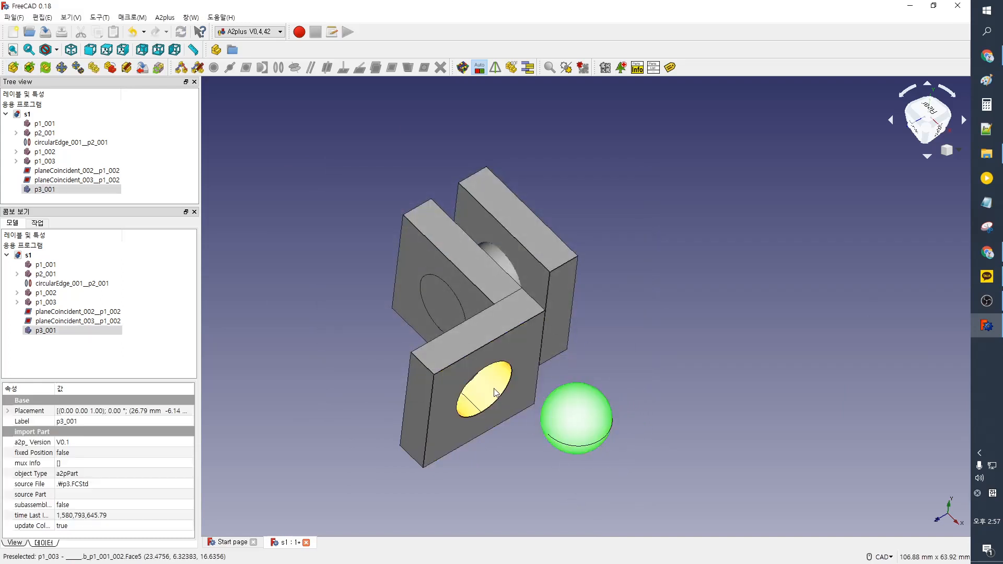
ctrl+click(497, 393)
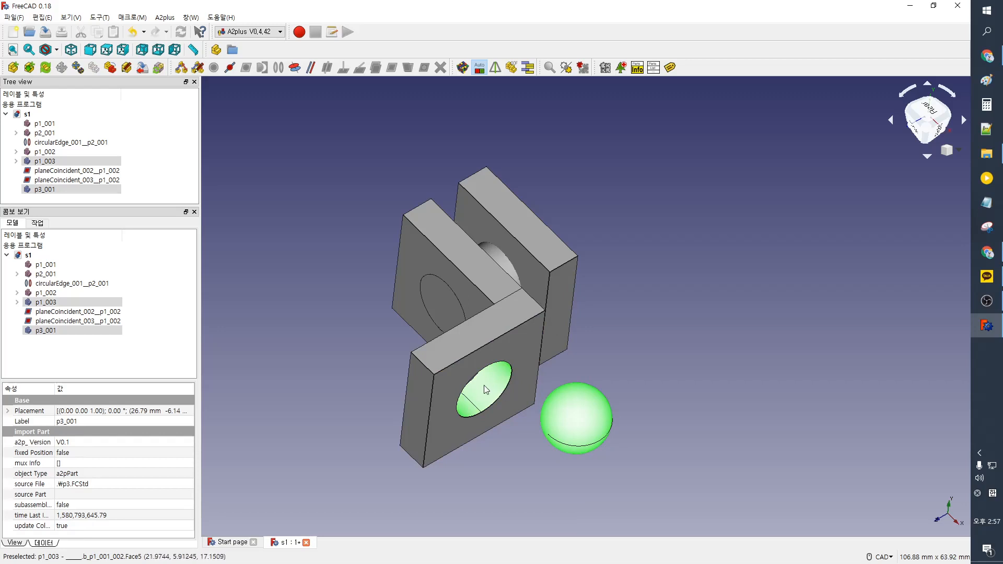
click(294, 67)
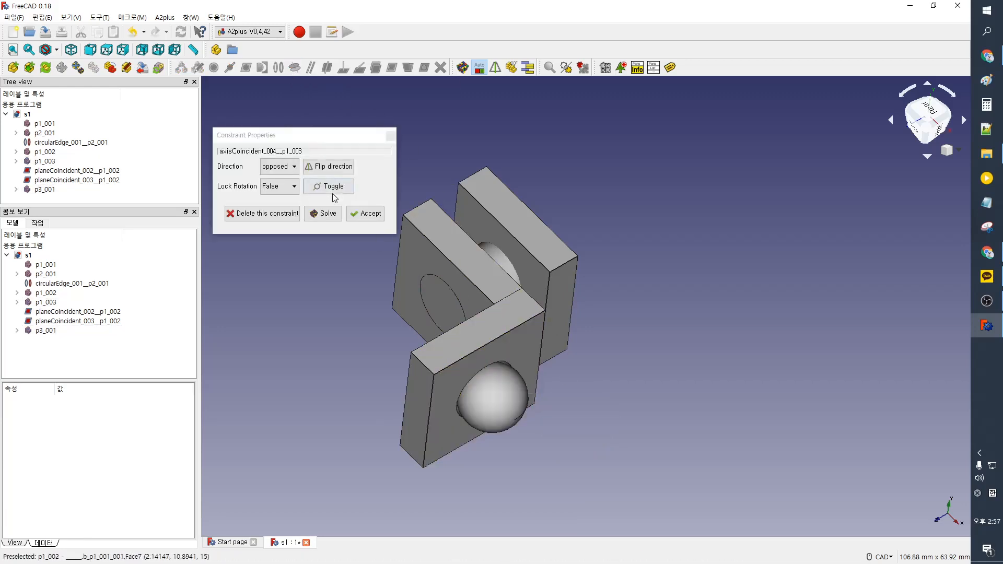
click(365, 213)
- Shift the sphere 9 mm along its Z axis, out of the third plate's hole, and finish the transform
middle_drag(530, 396, 747, 320)
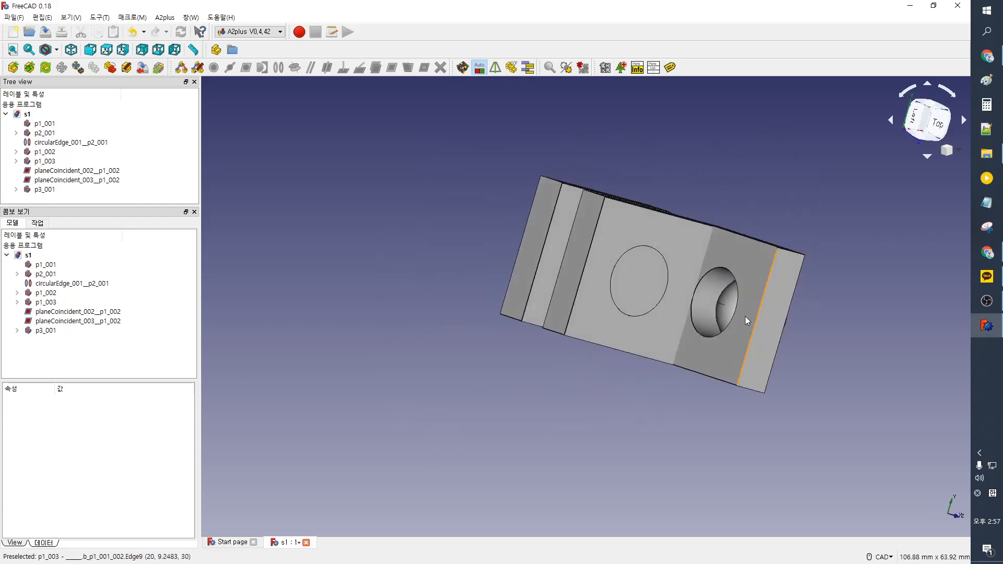
scroll(745, 315, up, 3)
middle_drag(593, 331, 462, 264)
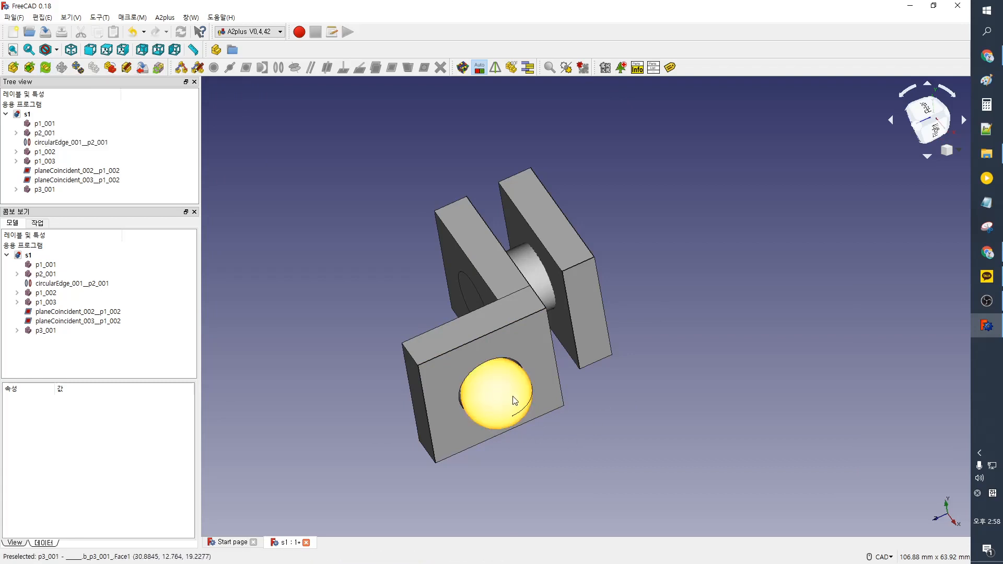
click(511, 410)
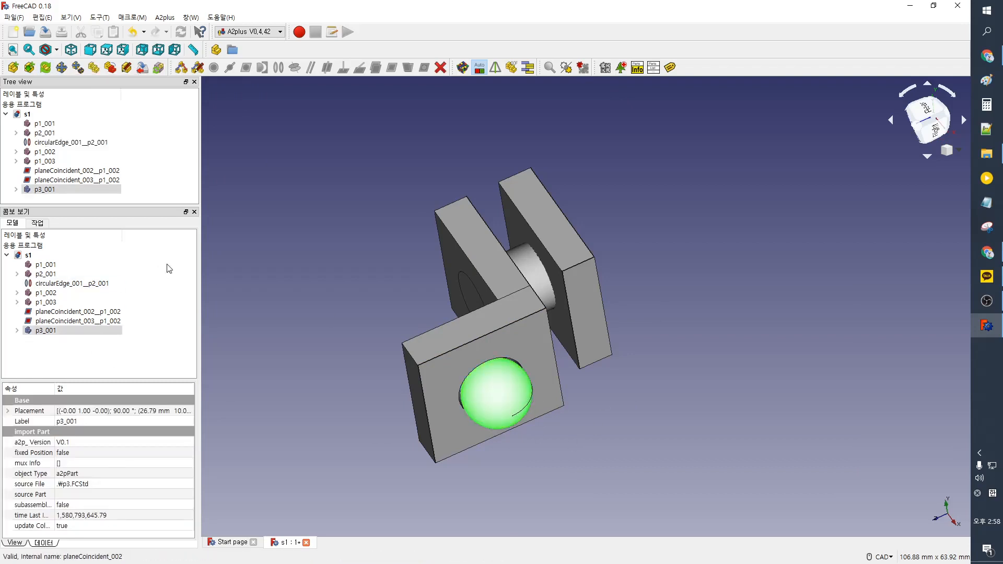
click(61, 67)
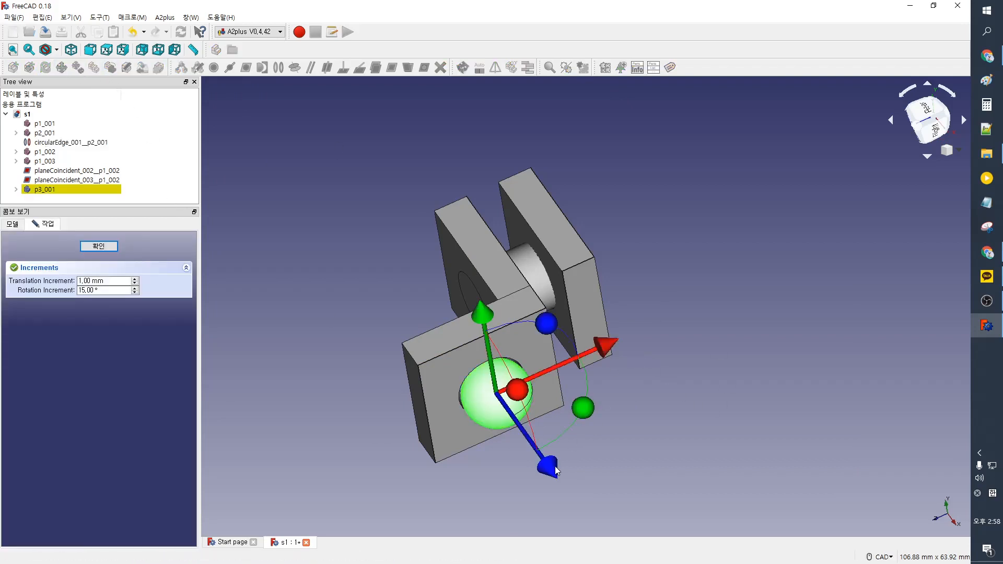
drag(550, 473, 575, 499)
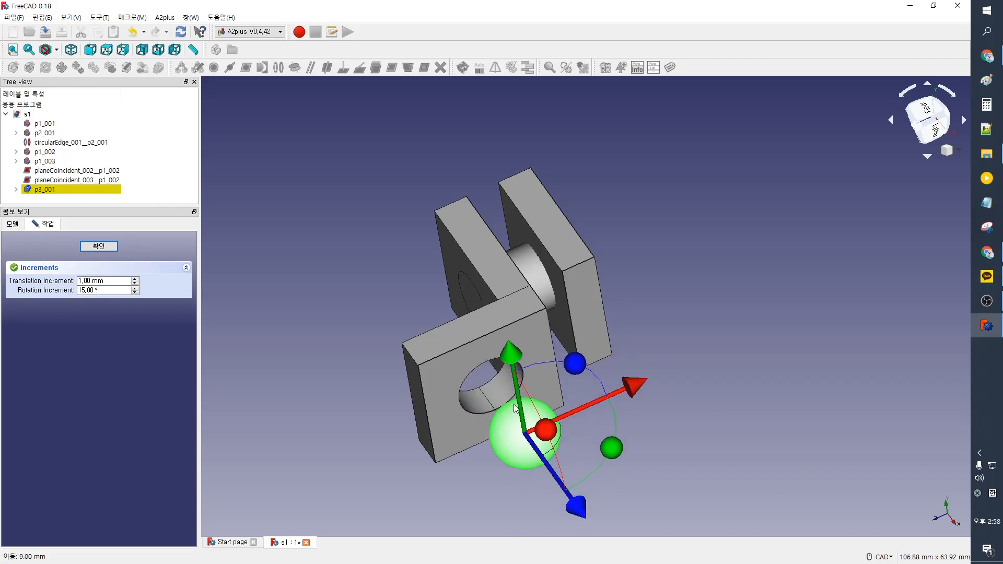
click(86, 246)
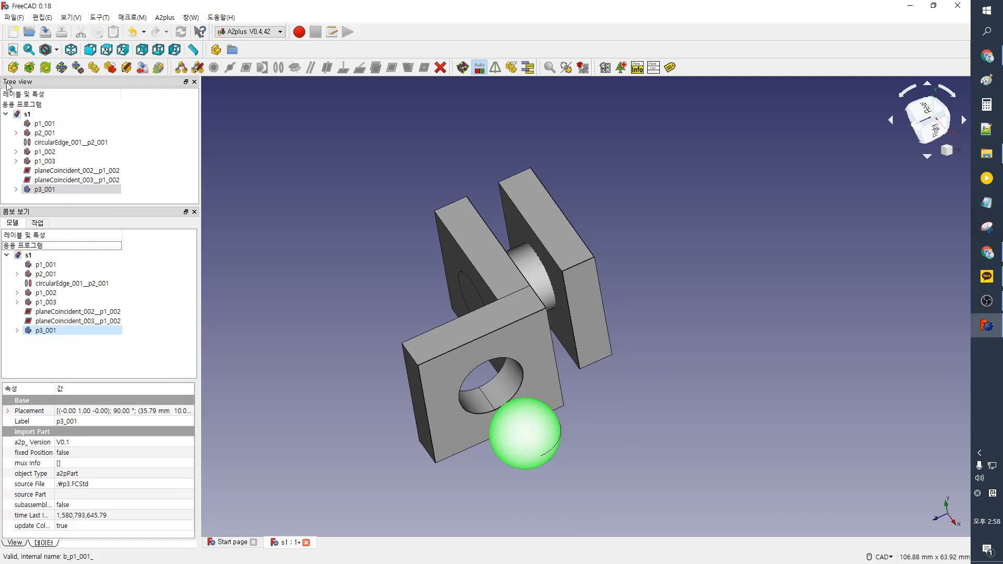
click(43, 72)
click(408, 261)
click(519, 436)
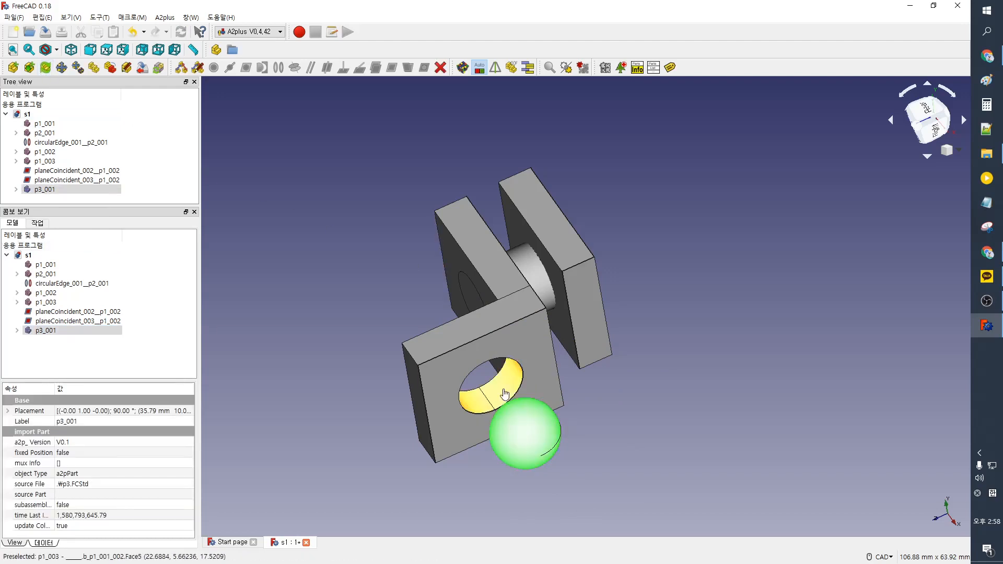
click(505, 393)
- Shift the sphere by -1 mm along its Z axis, 6 mm along its X axis, and upward along its Y axis
click(520, 437)
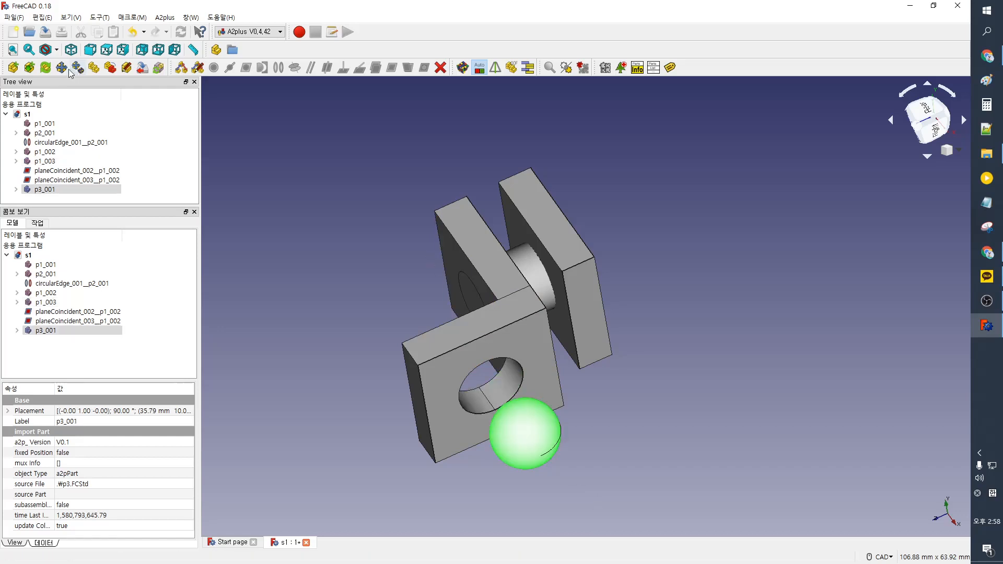
click(73, 70)
drag(580, 510, 601, 476)
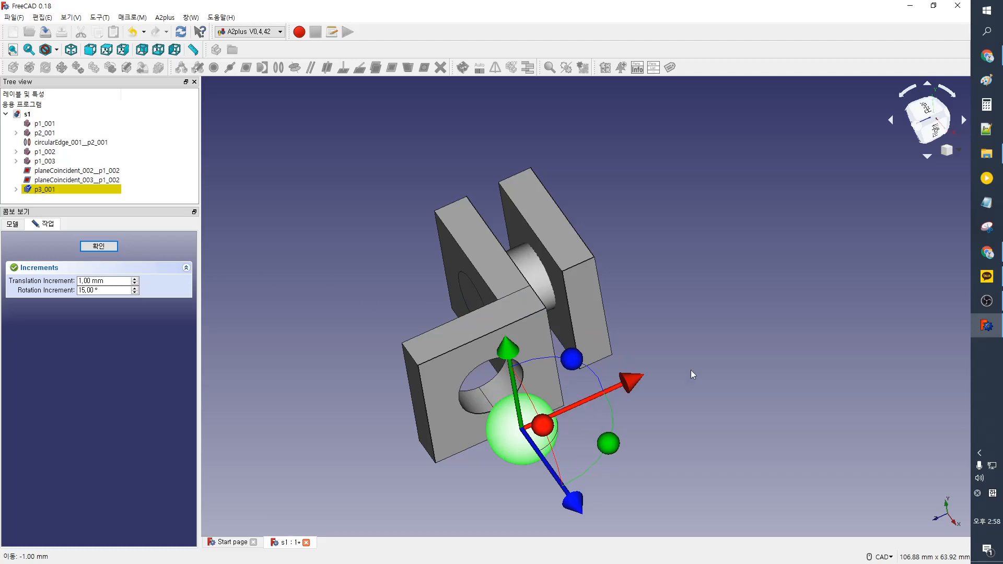
drag(632, 385, 672, 367)
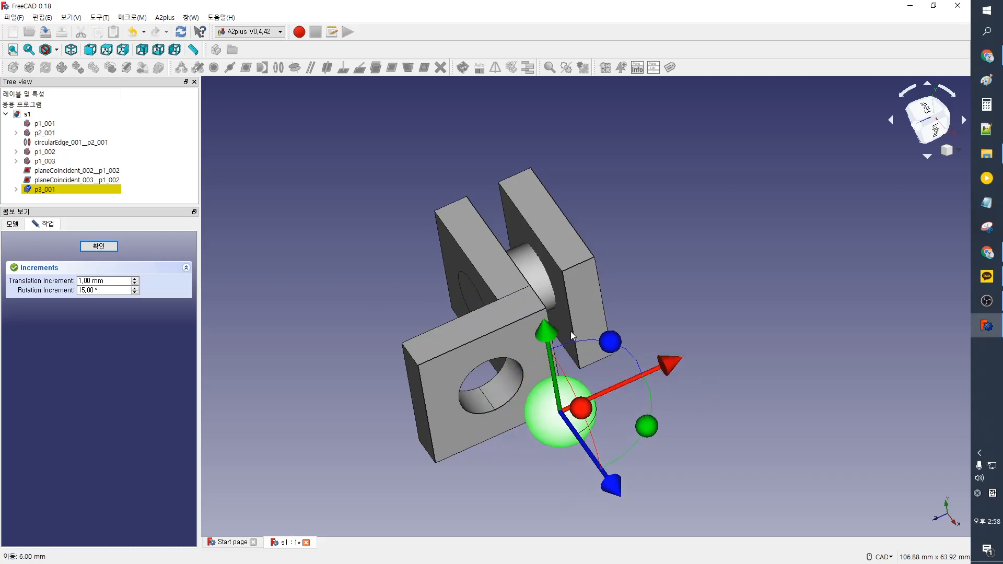
drag(552, 334, 546, 297)
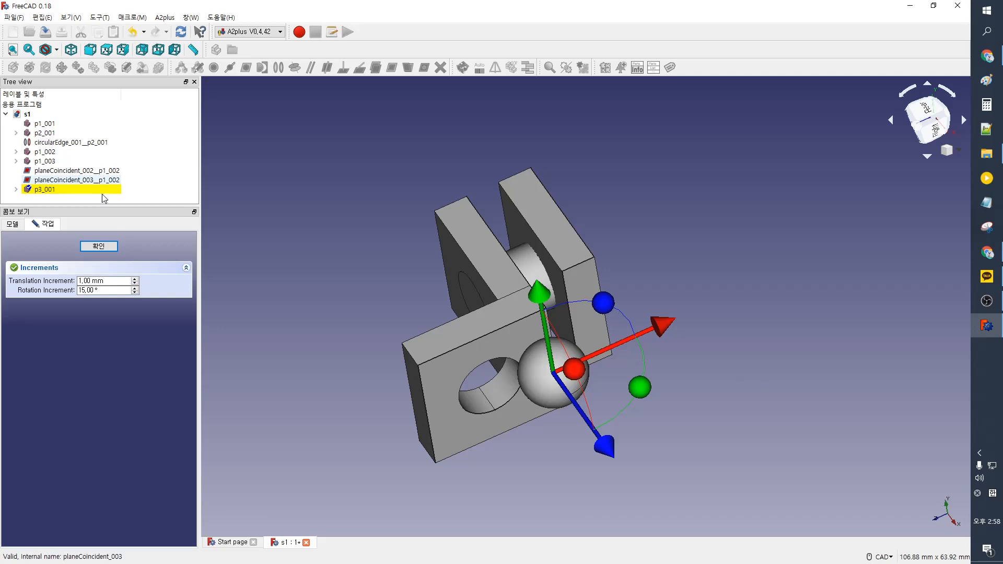
click(99, 246)
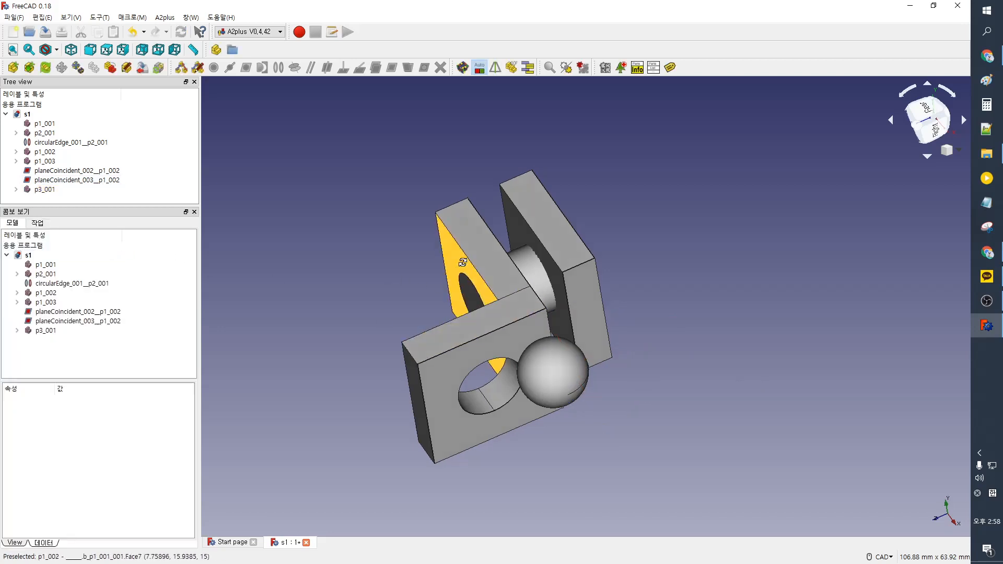
- View the assembly from its right side and inspect the sphere's axis coincident constraint with the third plate
key(3)
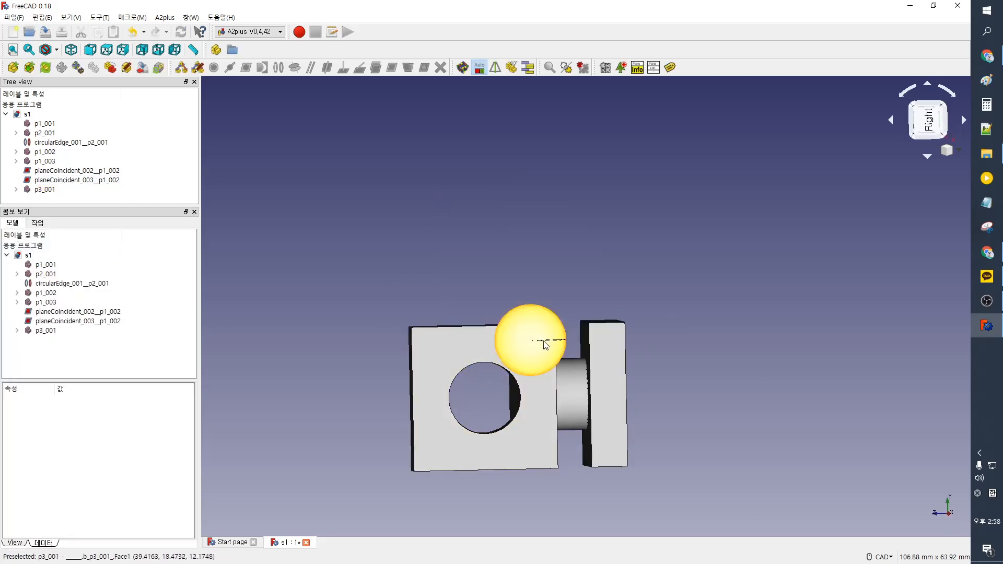
click(17, 330)
click(60, 342)
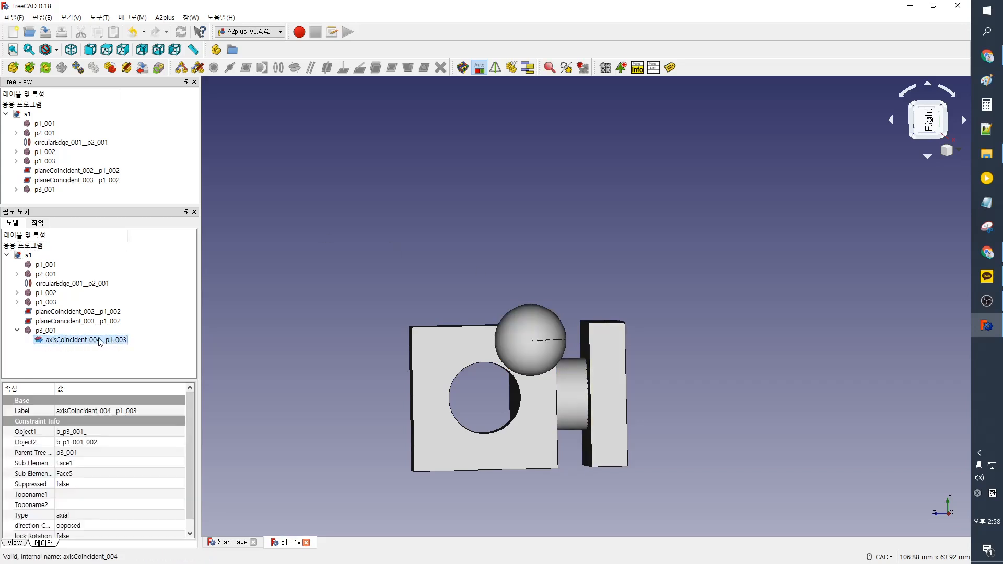
click(394, 234)
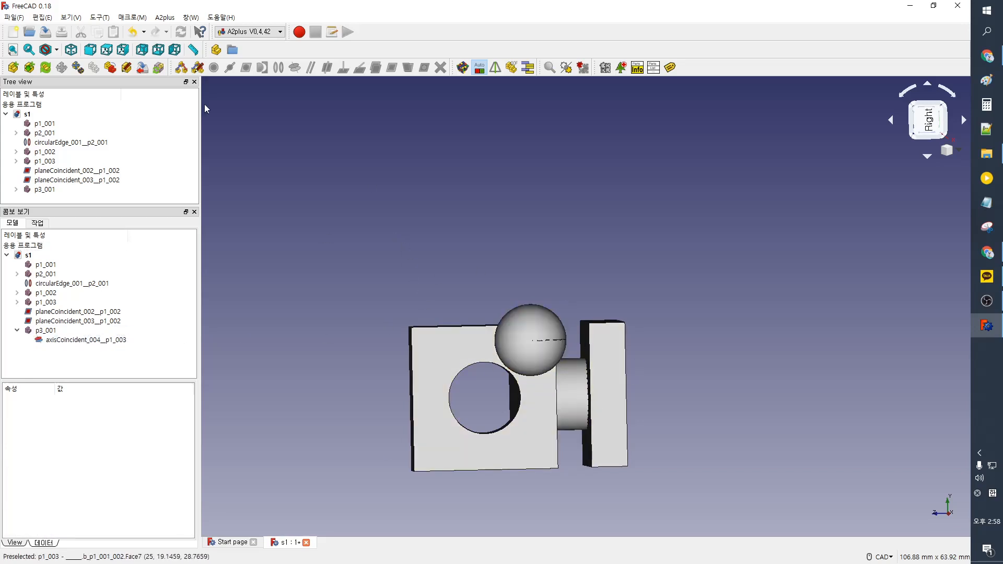
- Update the imported parts to realign the sphere with the third plate's hole axis
click(46, 68)
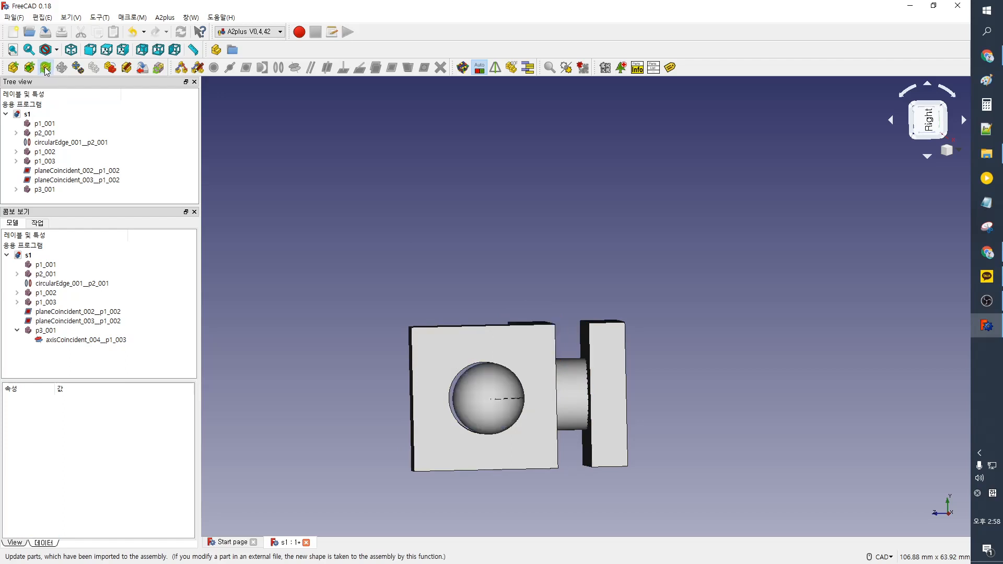
middle_drag(487, 420, 538, 393)
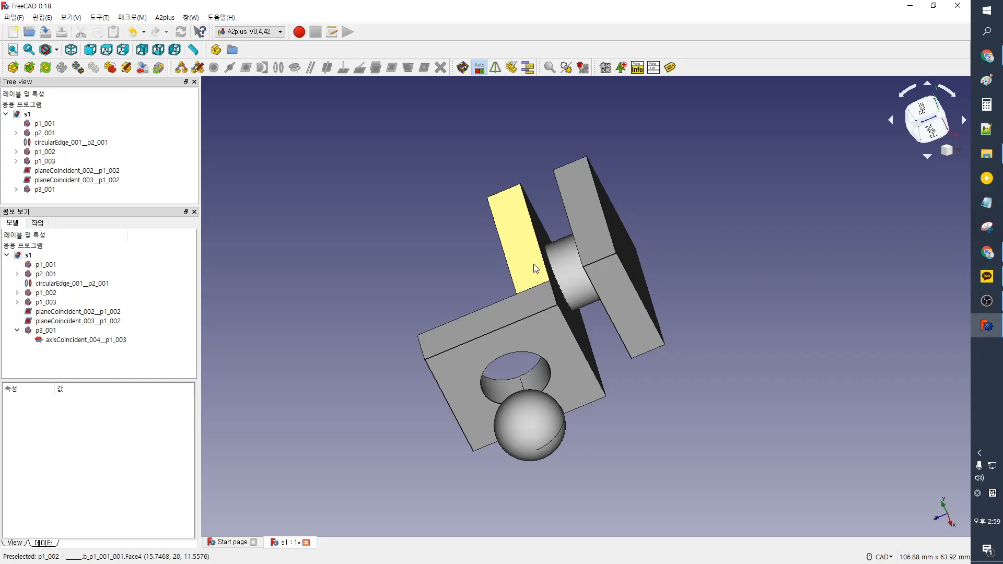
key(0)
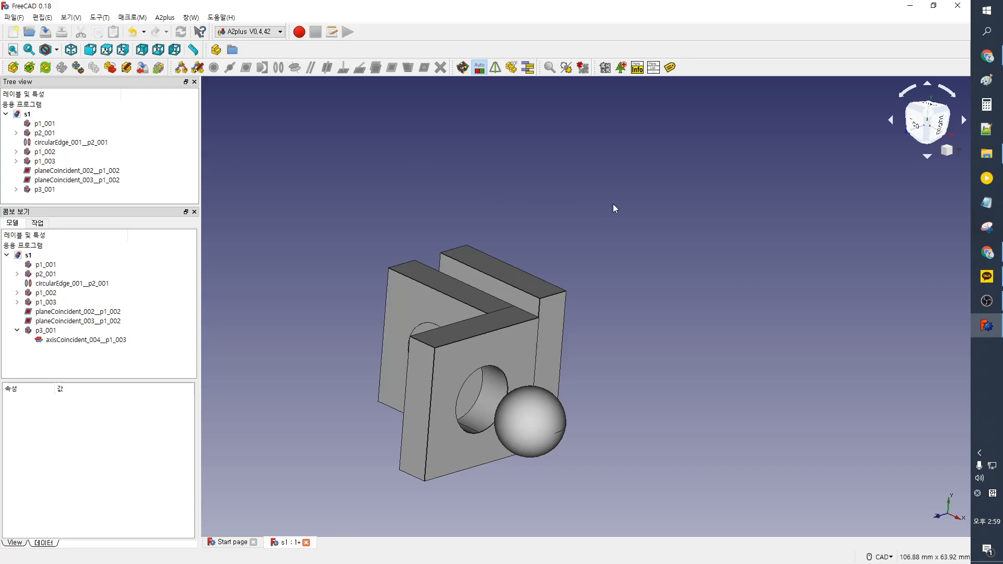
- Replace the sphere's axis coincident constraint with a sphereCenterIdent constraint between the sphere and the third plate's outer hole edge
click(130, 340)
key(Delete)
click(497, 422)
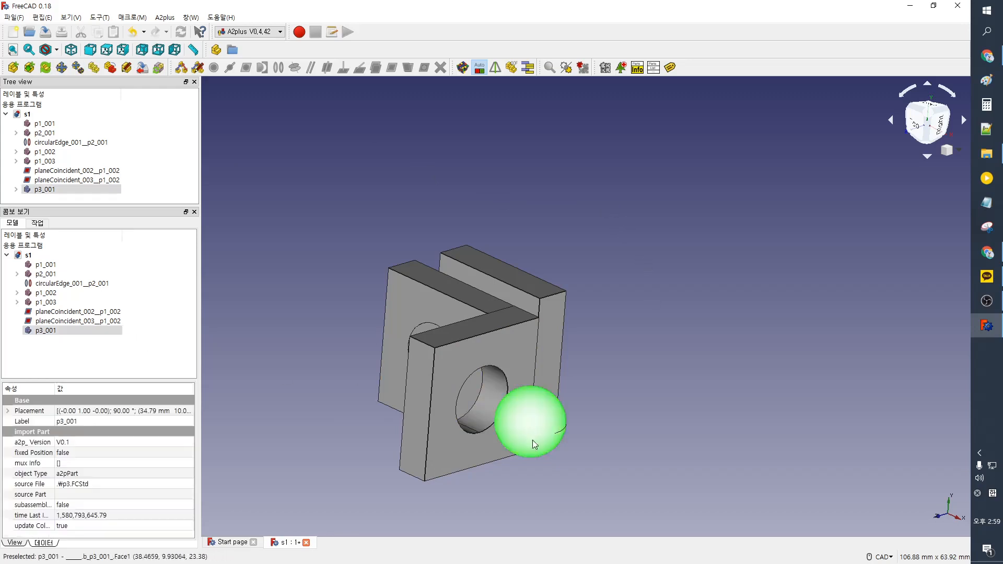
click(503, 372)
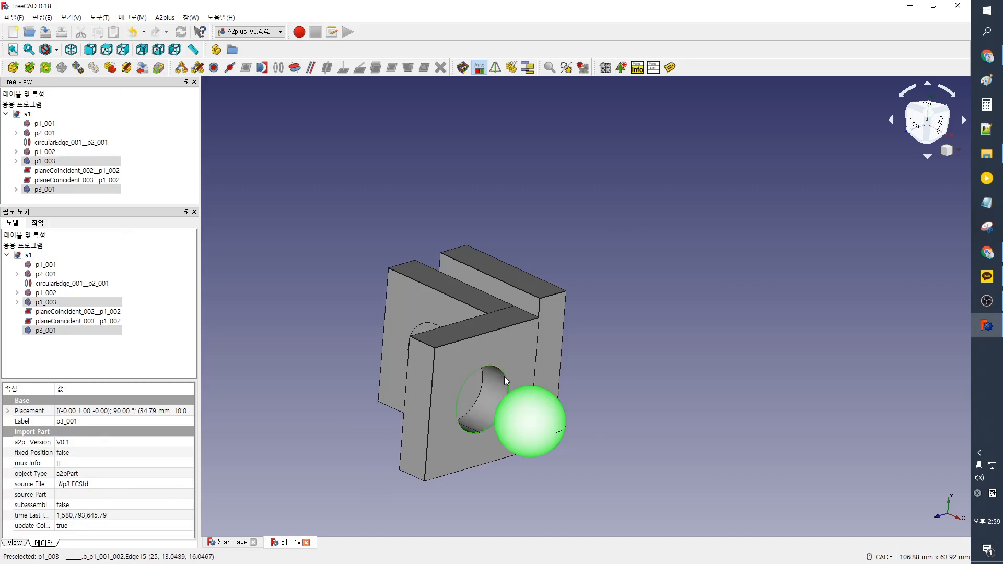
click(262, 68)
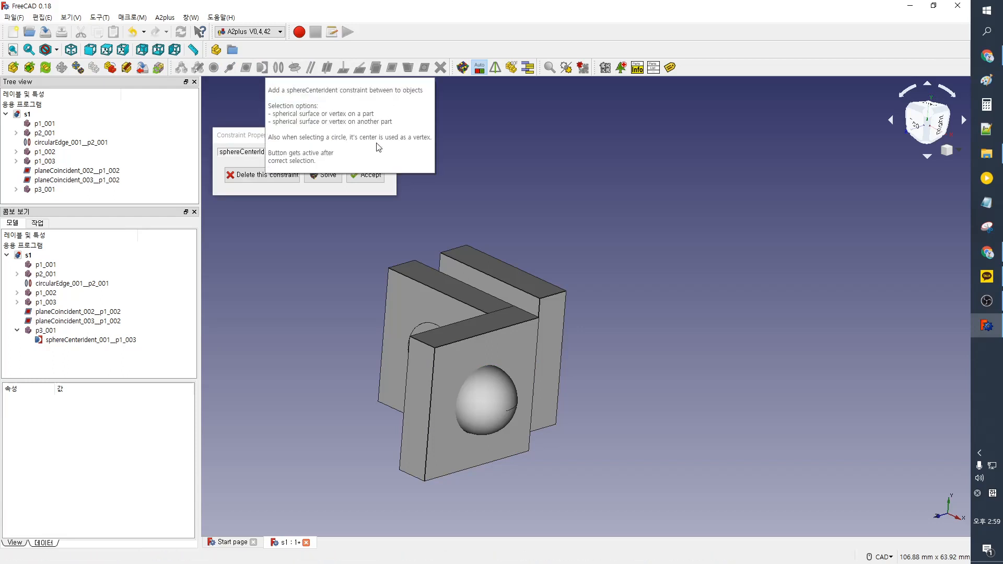
click(365, 175)
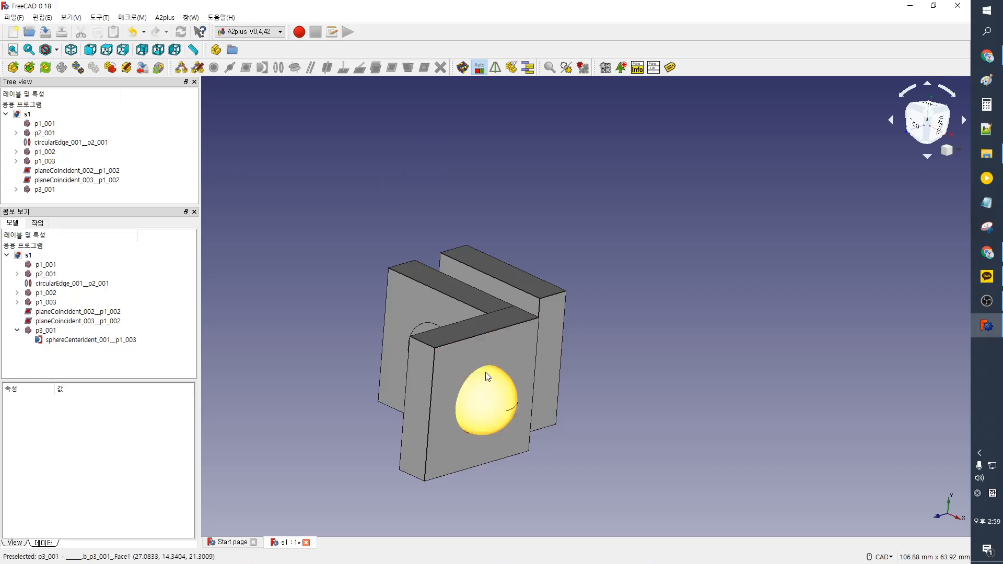
- Examine the sphere seated in the third plate's hole and the adjoining plates from both sides
scroll(486, 379, up, 5)
scroll(422, 308, up, 2)
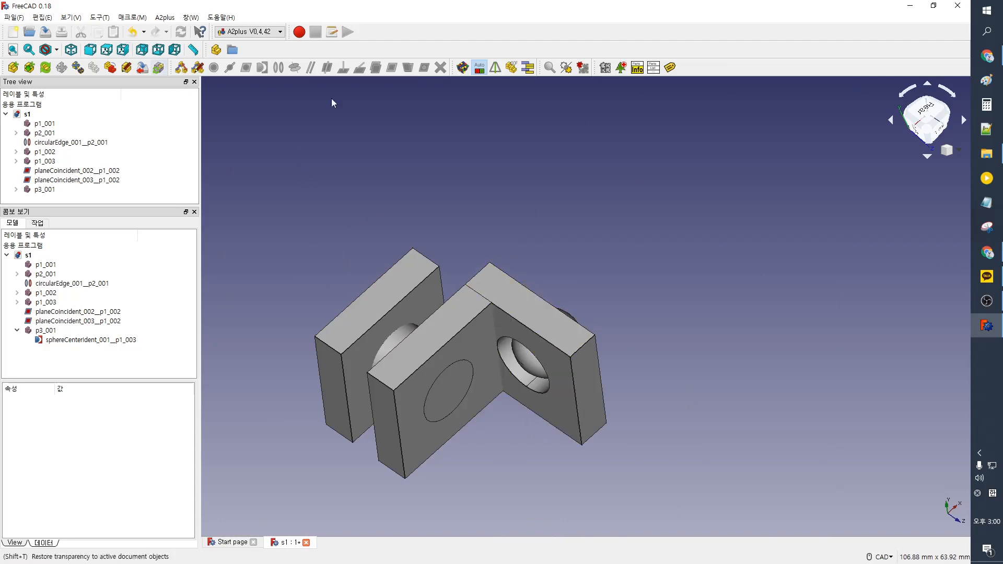
click(520, 310)
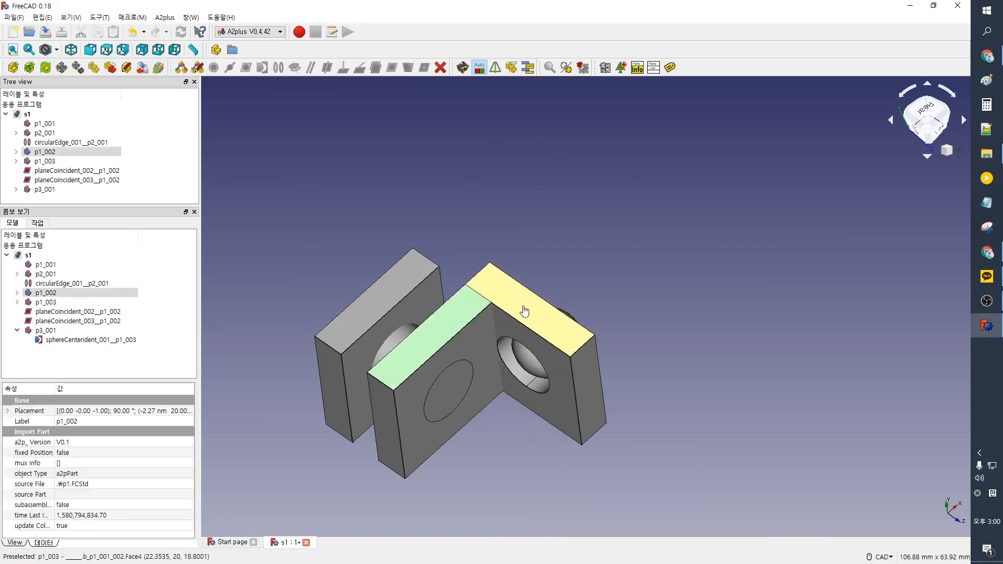
click(369, 280)
click(390, 282)
middle_drag(460, 269, 459, 217)
click(444, 264)
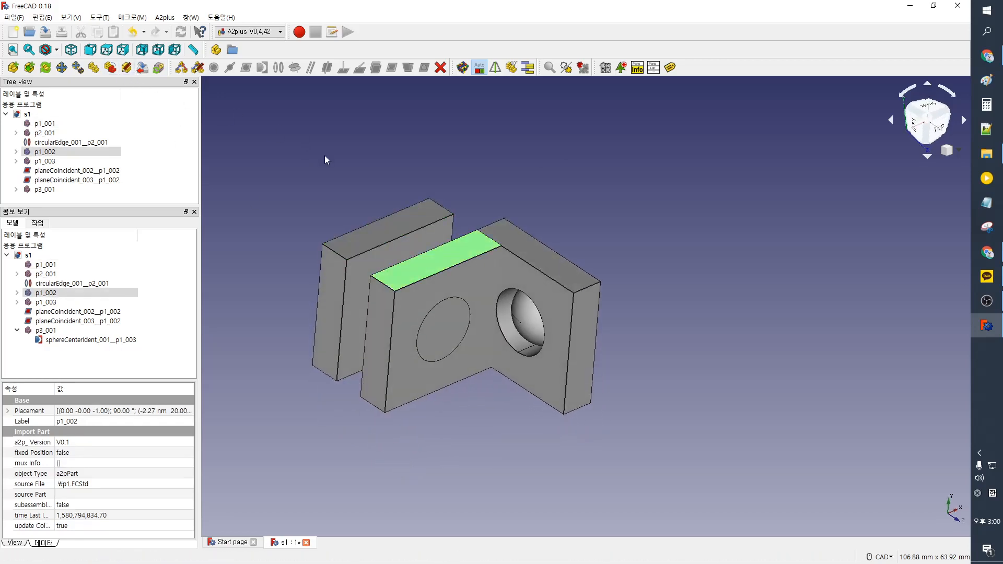
- Open the second plate's source part p1 from the assembly for editing and close it again
click(410, 295)
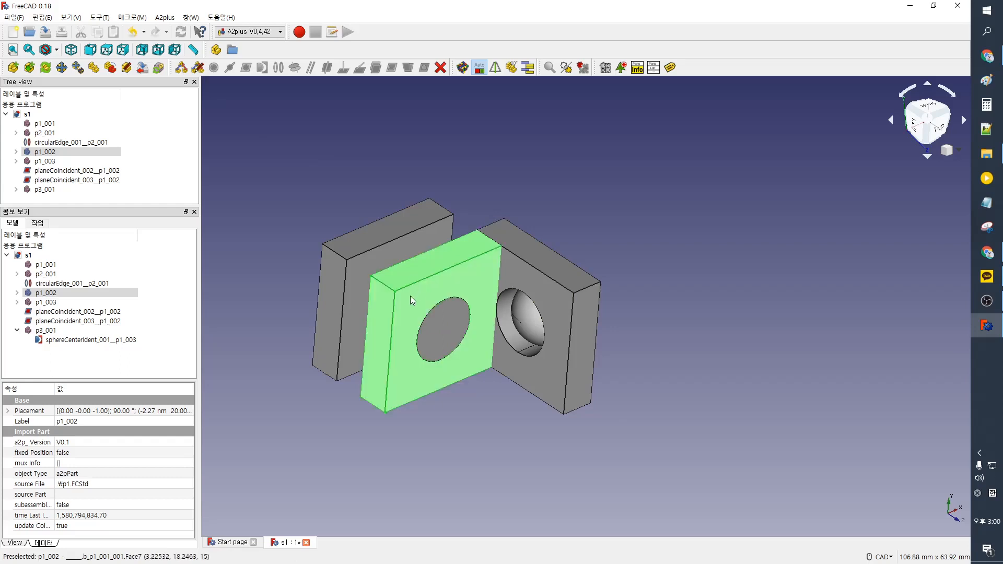
click(127, 67)
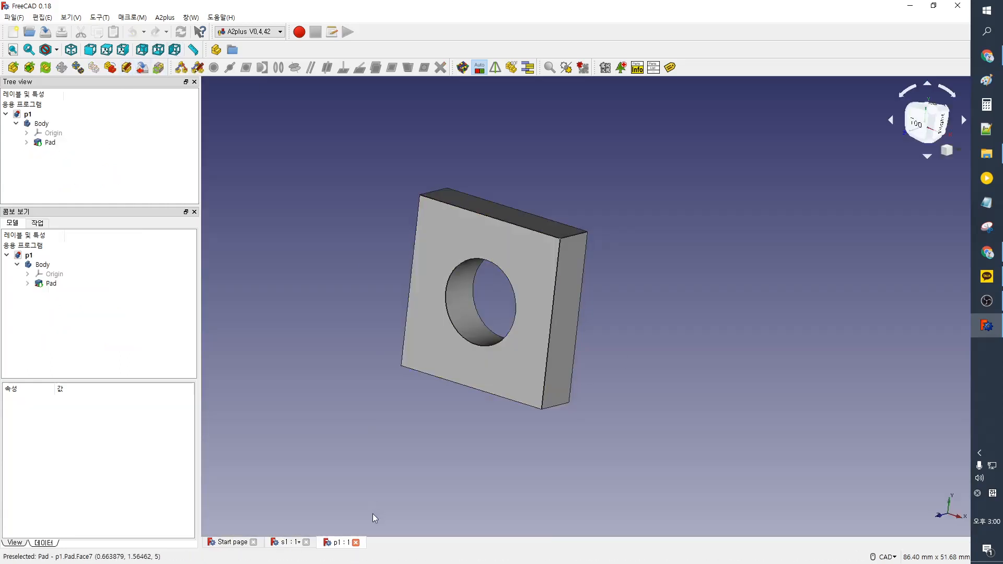
click(356, 543)
- Open the part file p1 as its own document from disk
click(13, 17)
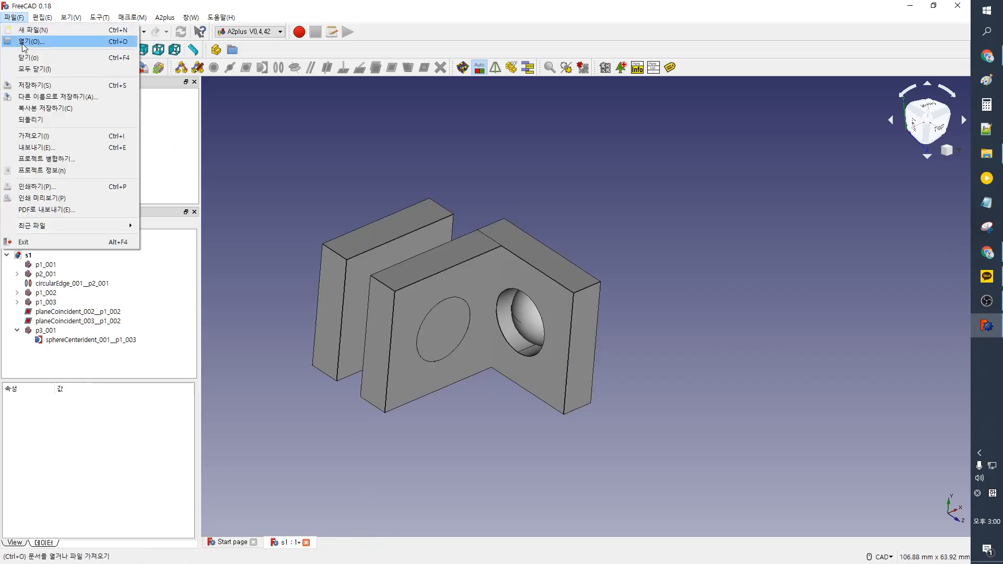
click(246, 86)
double_click(387, 224)
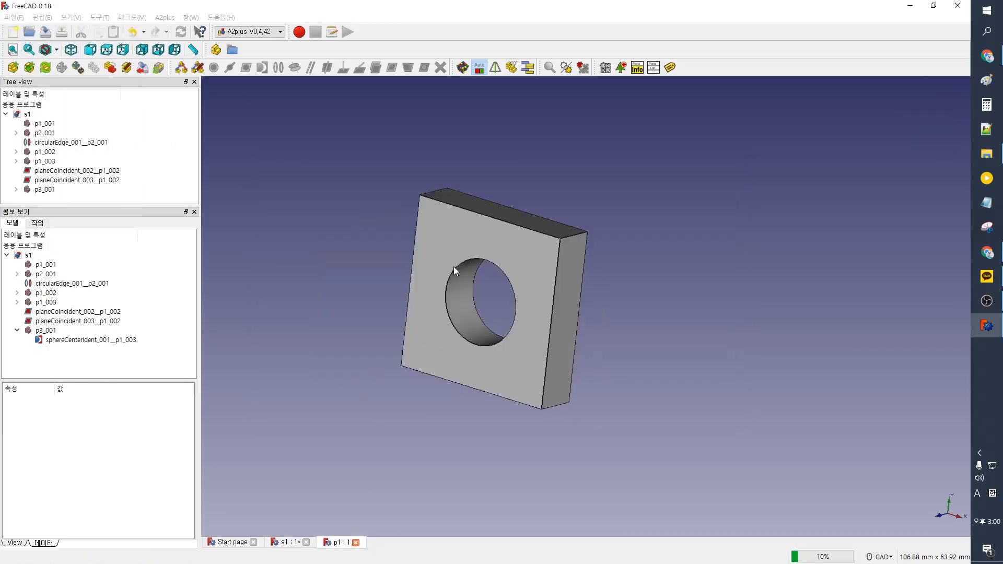
- In Part Design, sketch a circle of about 0.7 mm radius near a corner of p1's large front face
middle_drag(469, 308, 506, 320)
click(481, 289)
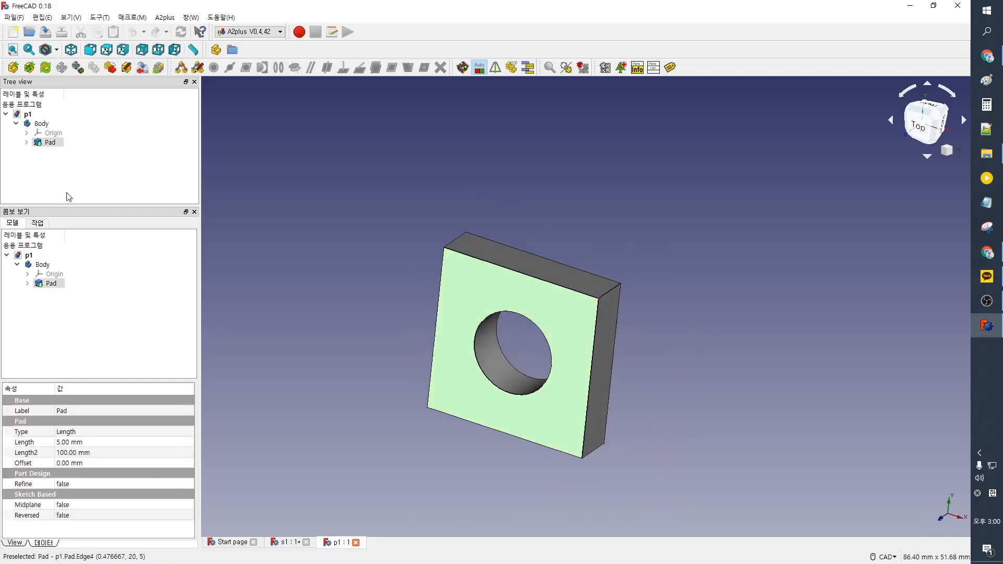
click(249, 31)
click(246, 136)
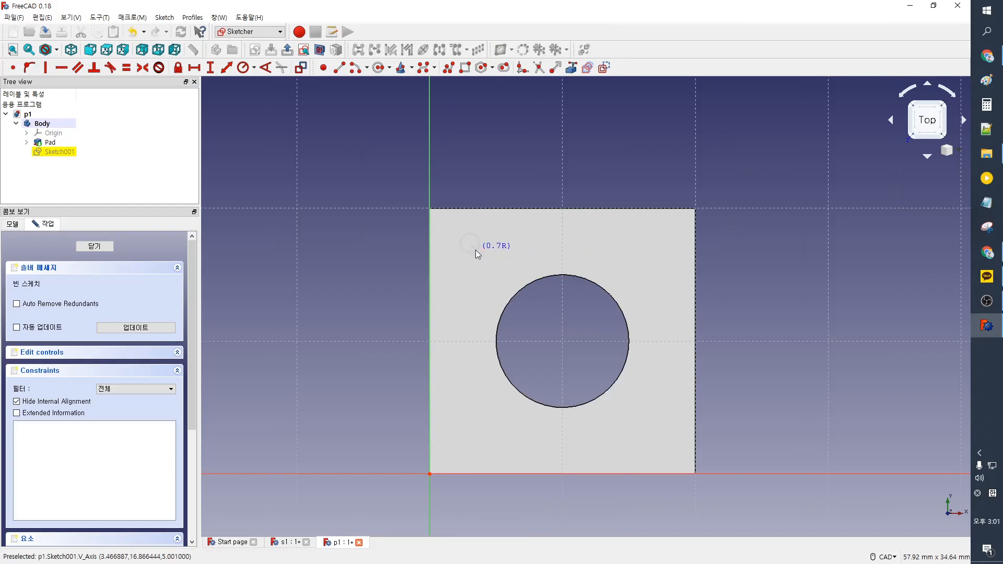
click(95, 247)
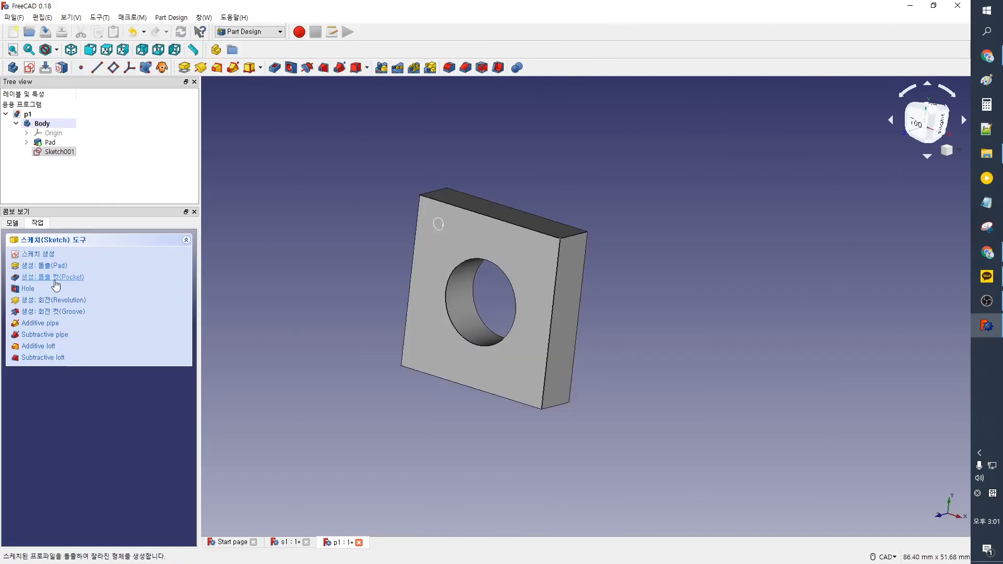
- Cut a pocket through the plate from the small circle sketch and save p1
click(57, 287)
middle_drag(486, 235, 520, 218)
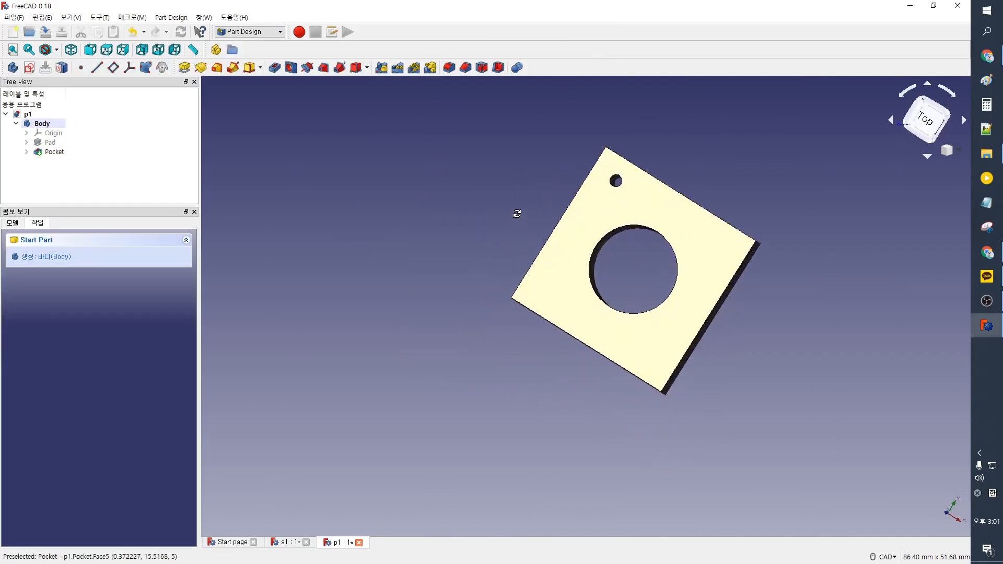
scroll(606, 199, up, 2)
scroll(614, 187, up, 2)
middle_drag(664, 351, 534, 336)
key(ctrl+s)
- Return to the s1 assembly in the A2plus workbench, update the imported parts, and delete the broken constraints
click(300, 543)
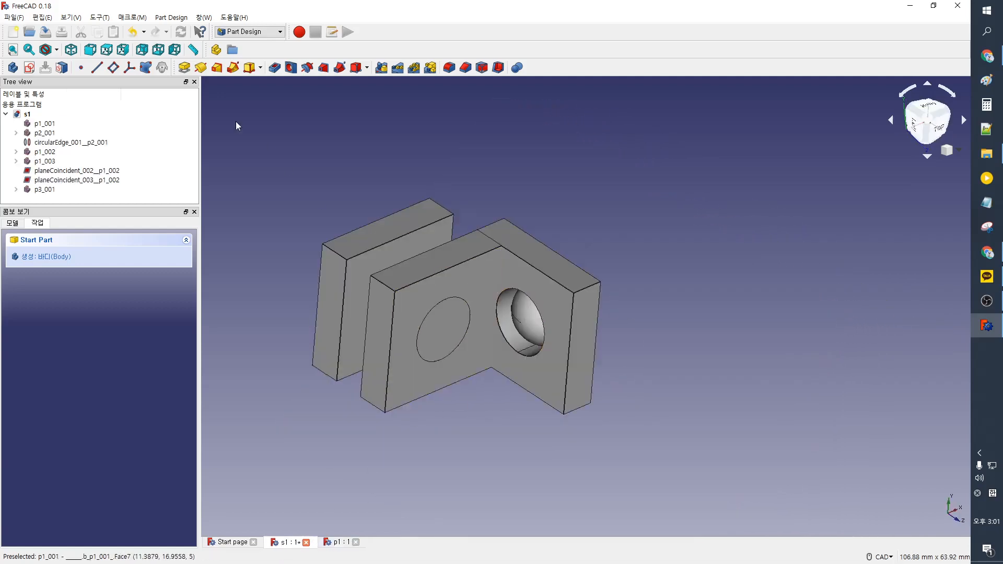
click(256, 31)
click(261, 44)
click(46, 68)
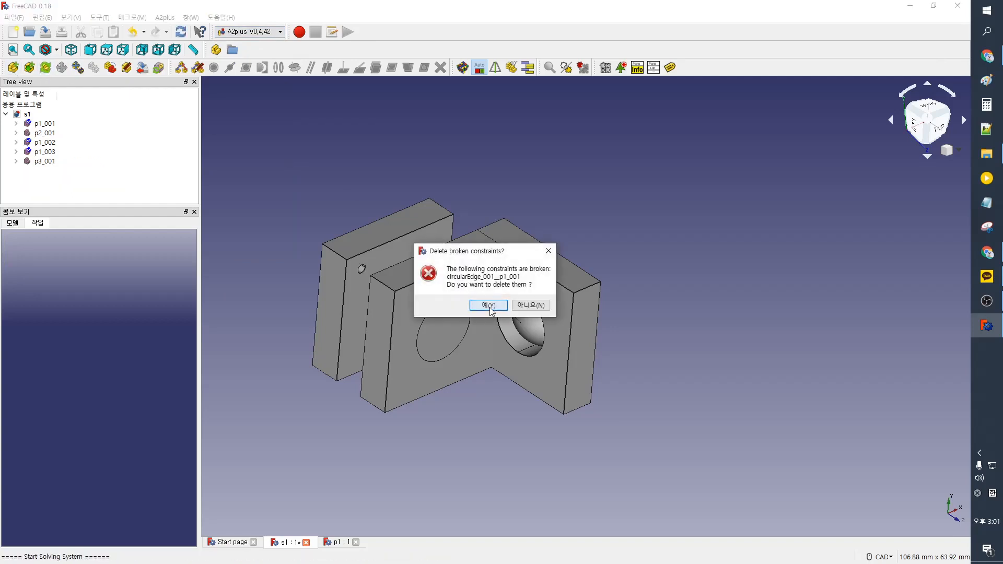
click(491, 307)
- Examine the new small corner hole on each of the three p1 plates
scroll(553, 278, up, 2)
middle_drag(484, 281, 377, 330)
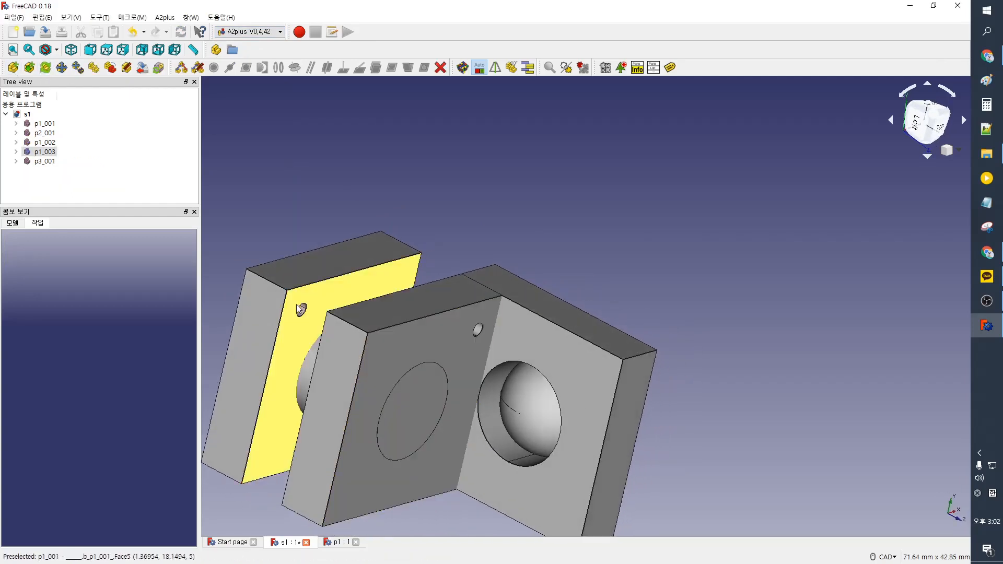
click(300, 311)
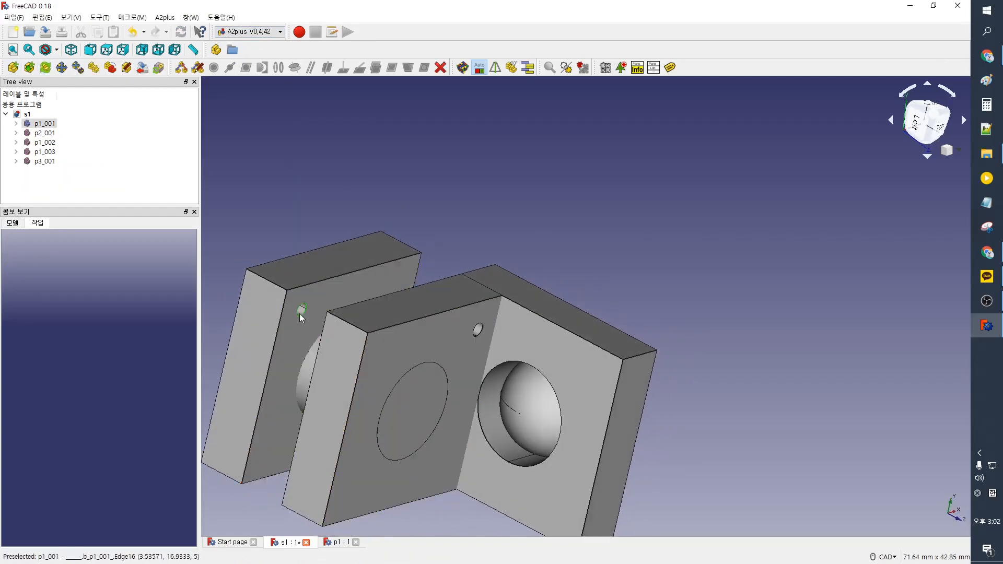
click(479, 331)
middle_drag(482, 332, 419, 300)
click(587, 287)
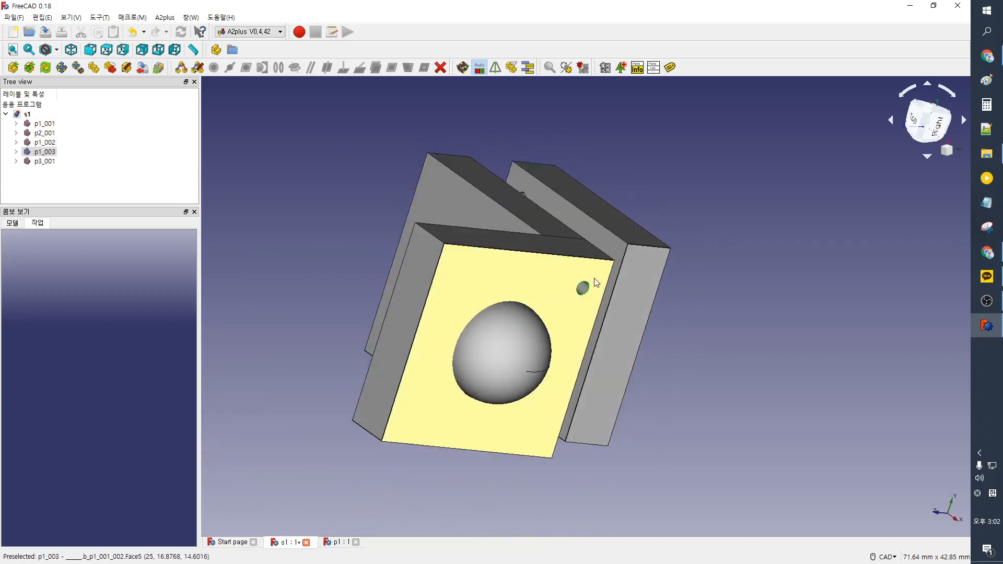
middle_drag(510, 291, 757, 345)
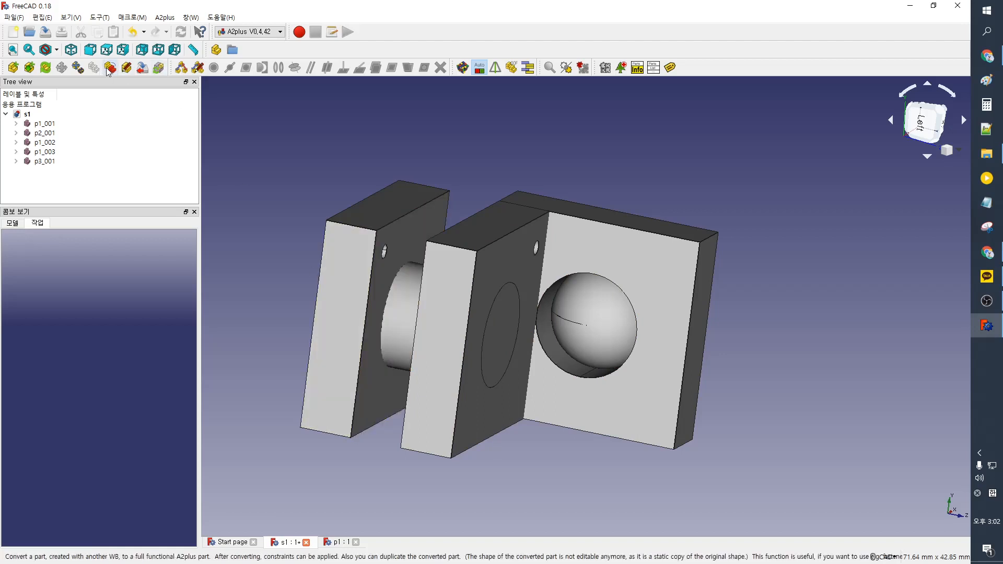
- Convert the first plate p1_001 to a static A2plus part and check it in the model tree
click(351, 273)
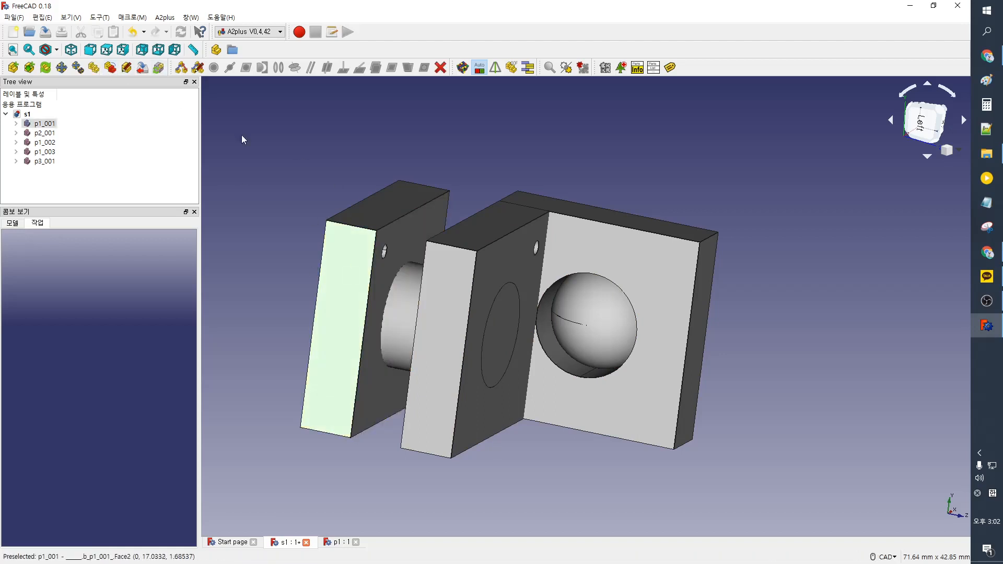
click(115, 70)
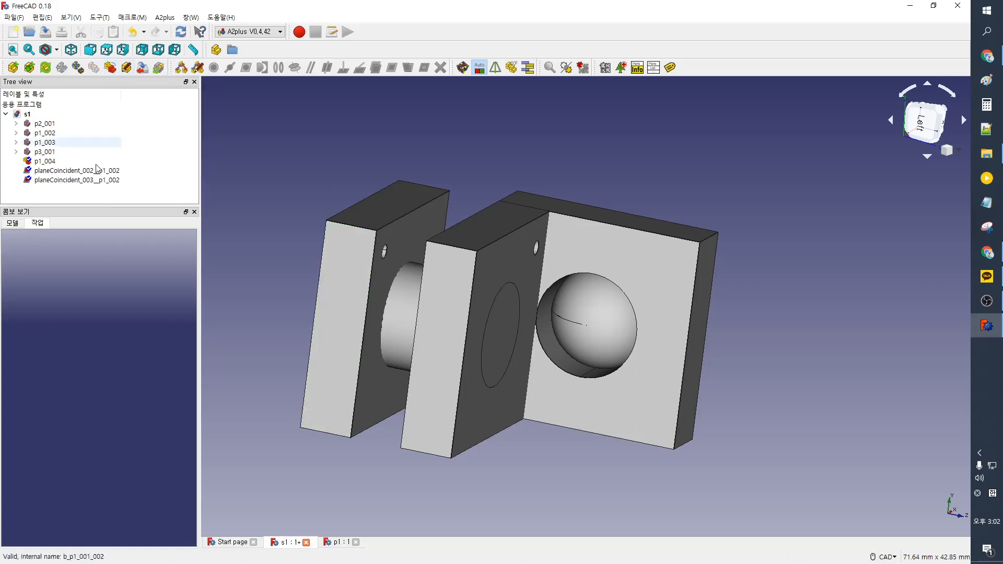
click(42, 162)
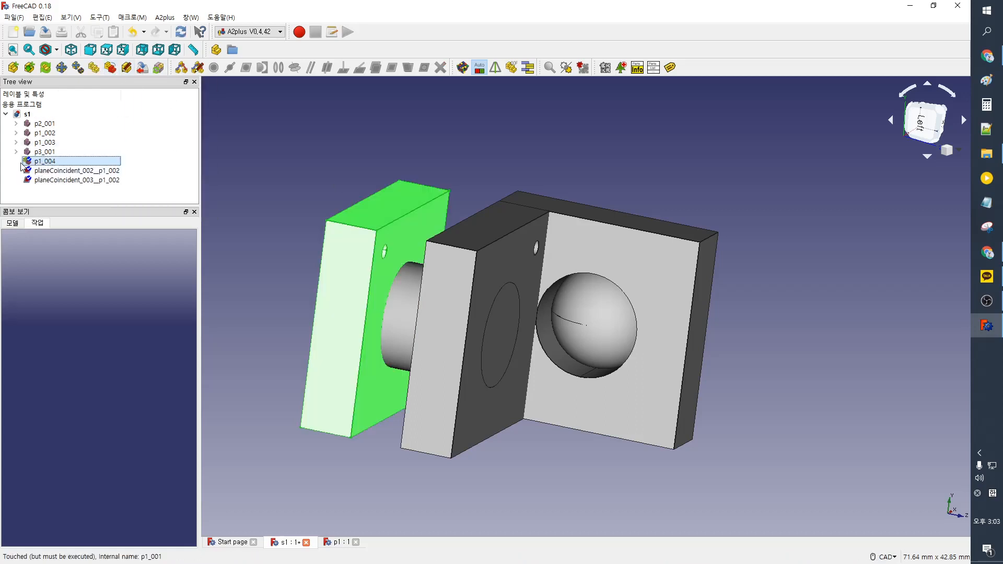
click(301, 146)
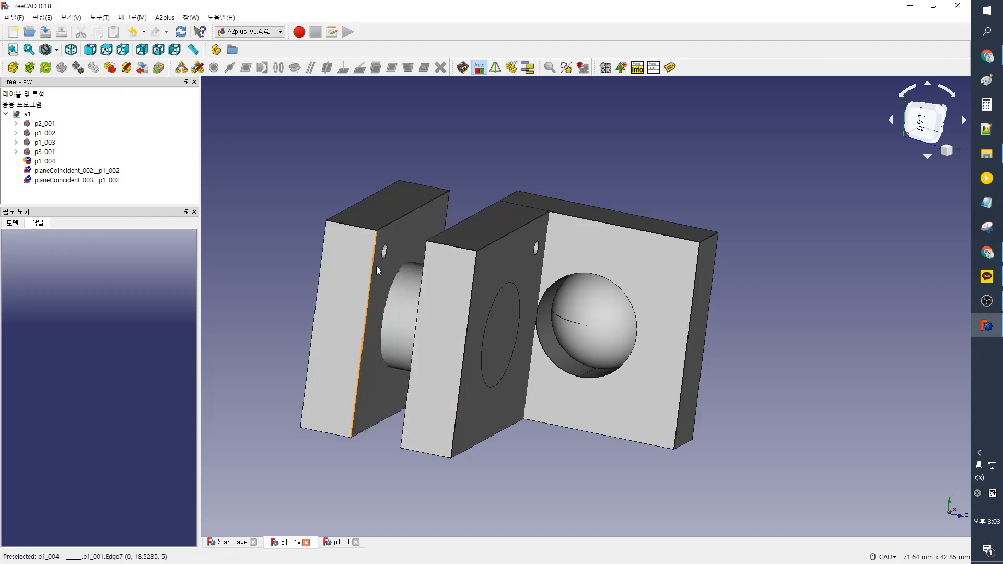
- Delete the small hole's pocket and its sketch from p1, and save the part
click(337, 543)
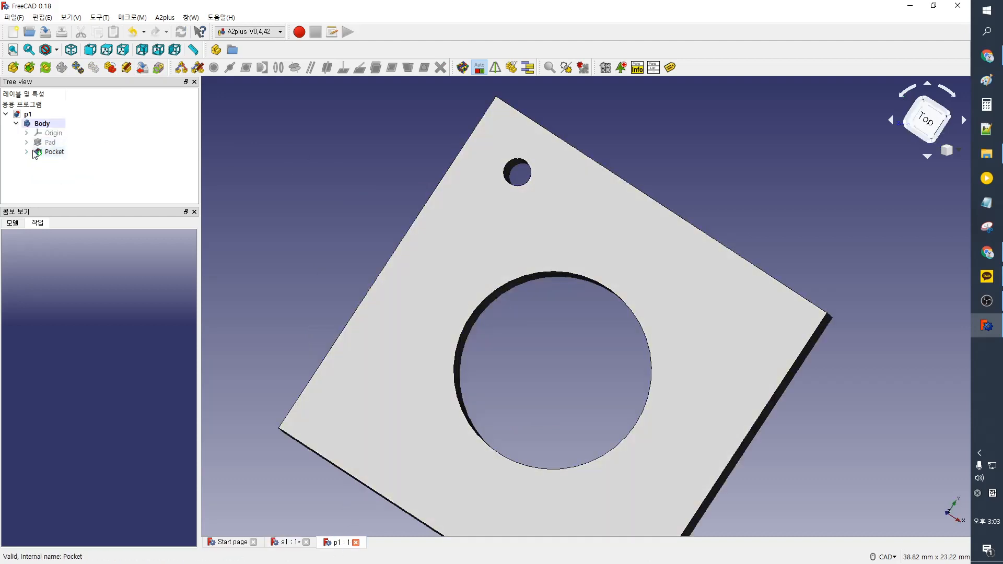
click(52, 155)
key(Delete)
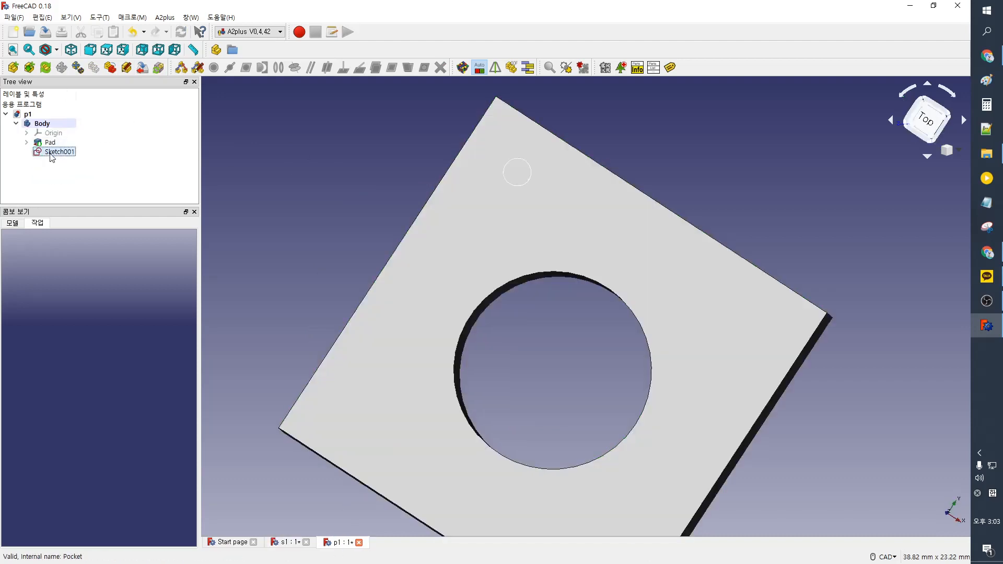
key(ctrl+s)
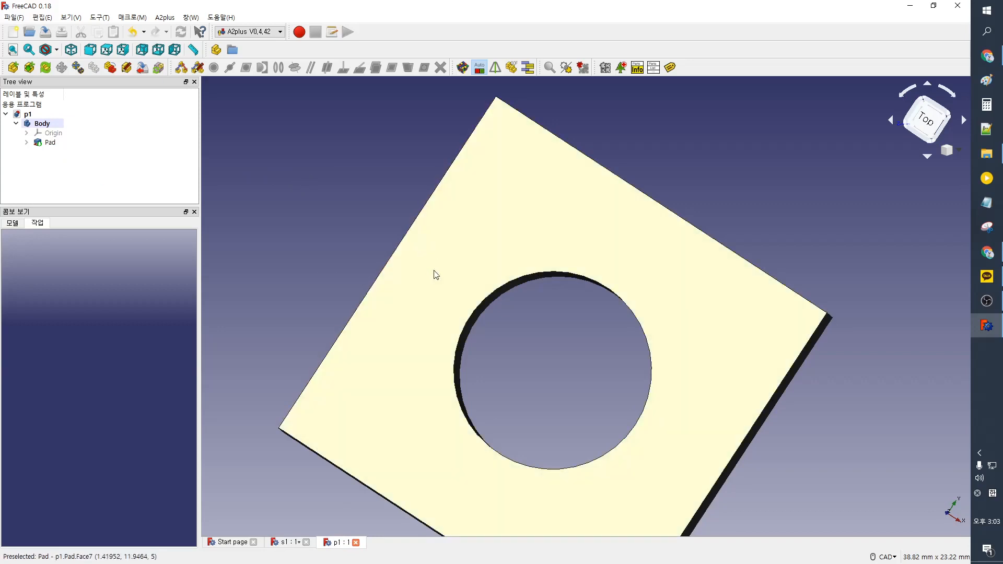
- Update the imported parts in the s1 assembly and compare the second and third plates with the converted plate
click(286, 542)
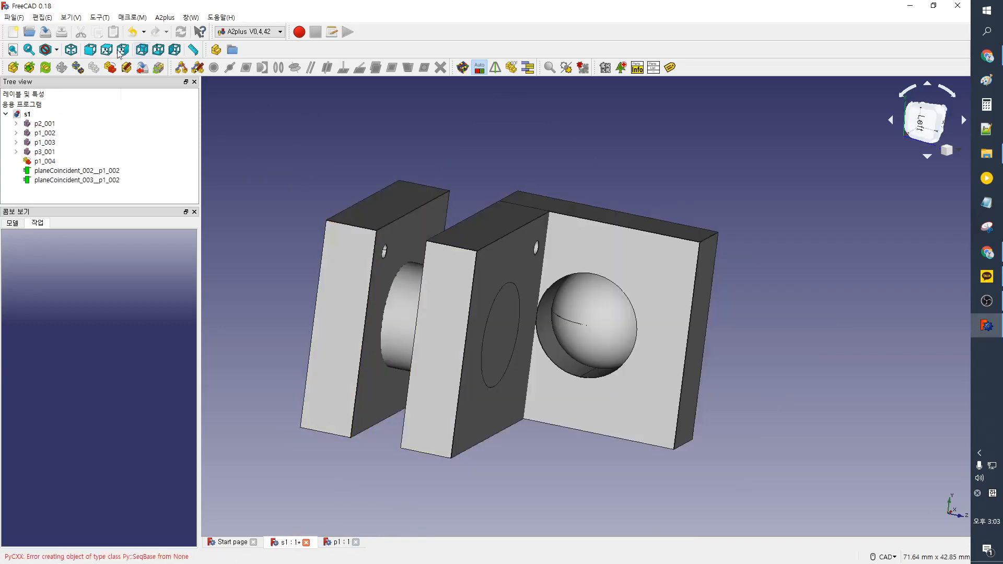
click(49, 70)
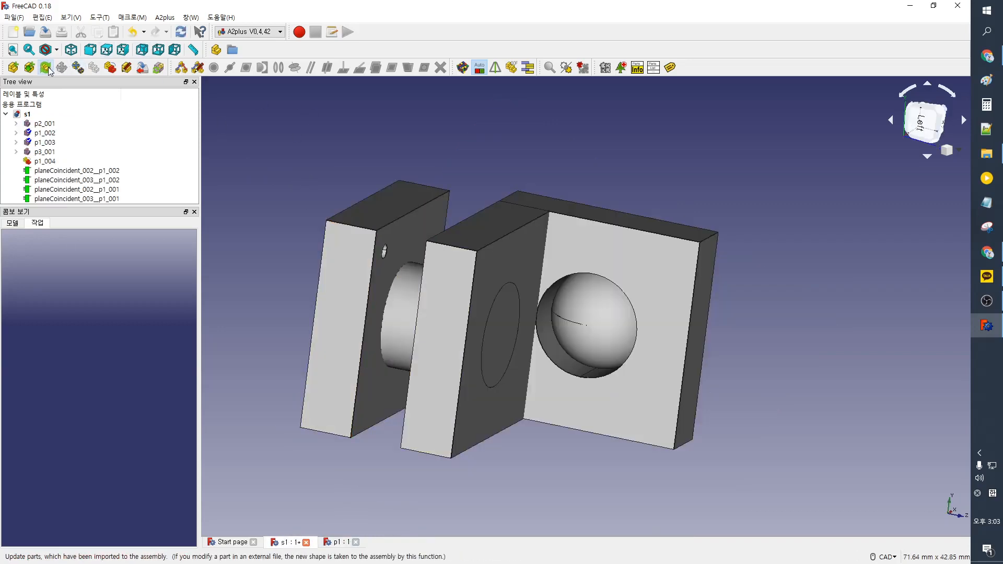
click(518, 245)
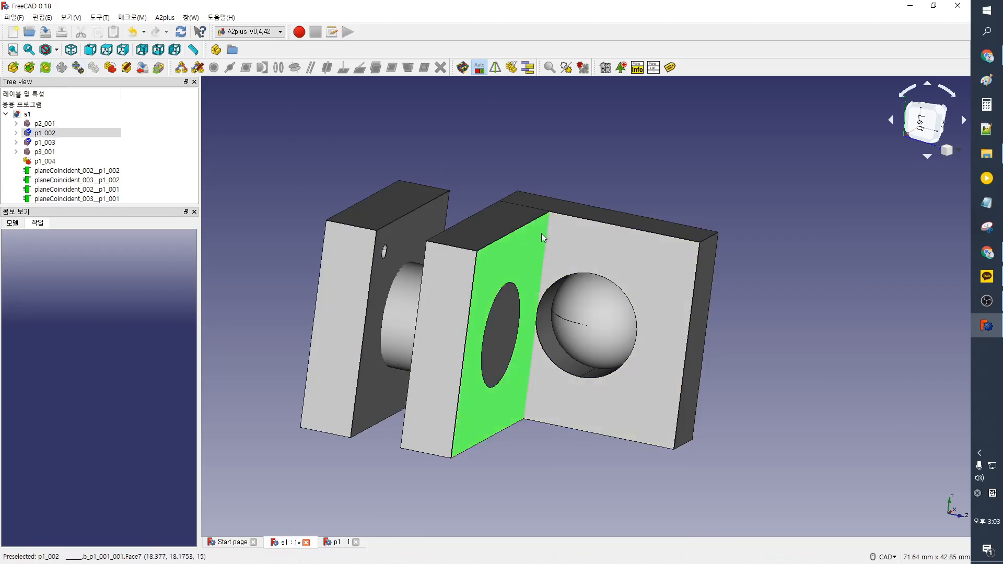
middle_drag(587, 258, 316, 347)
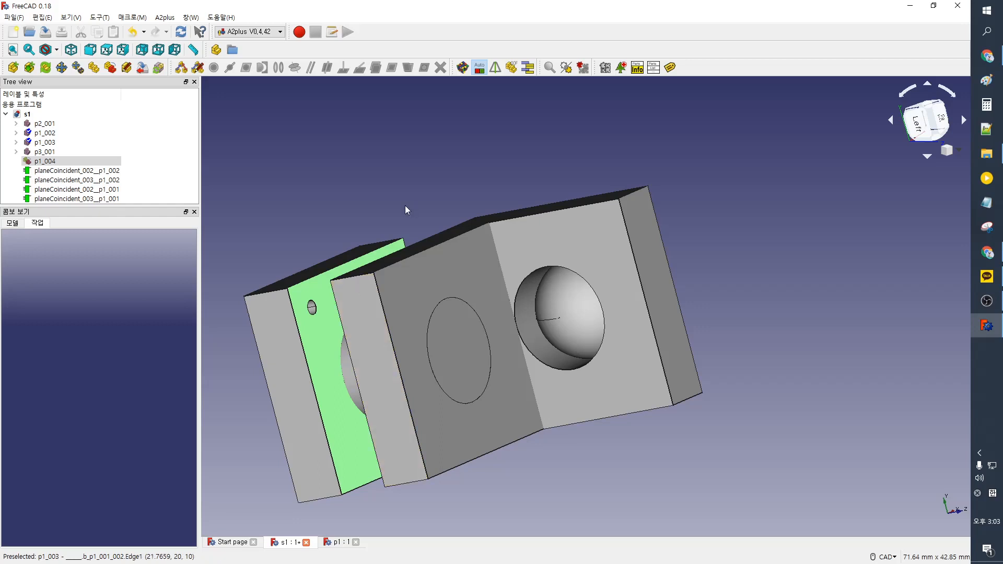
middle_drag(392, 222, 459, 176)
click(421, 161)
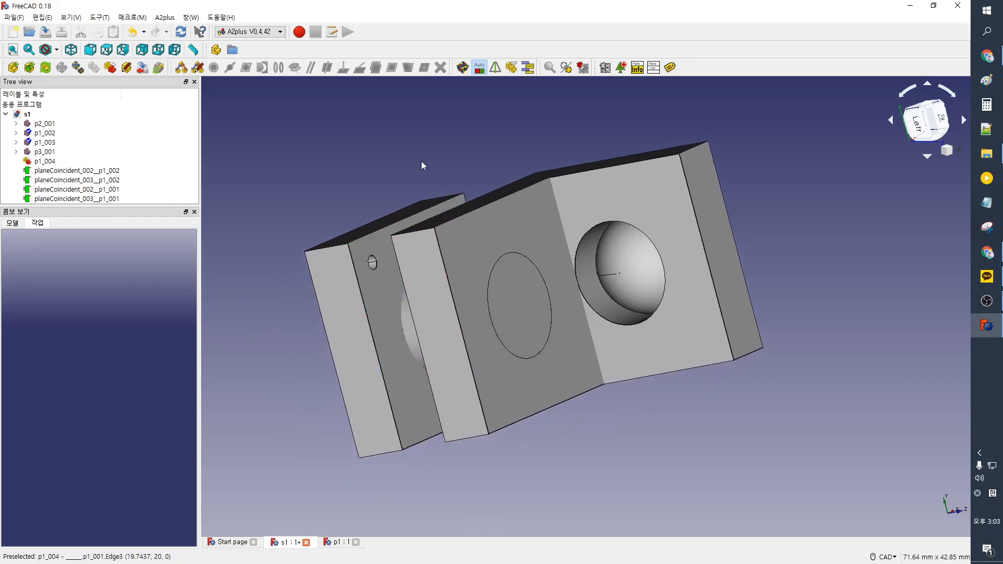